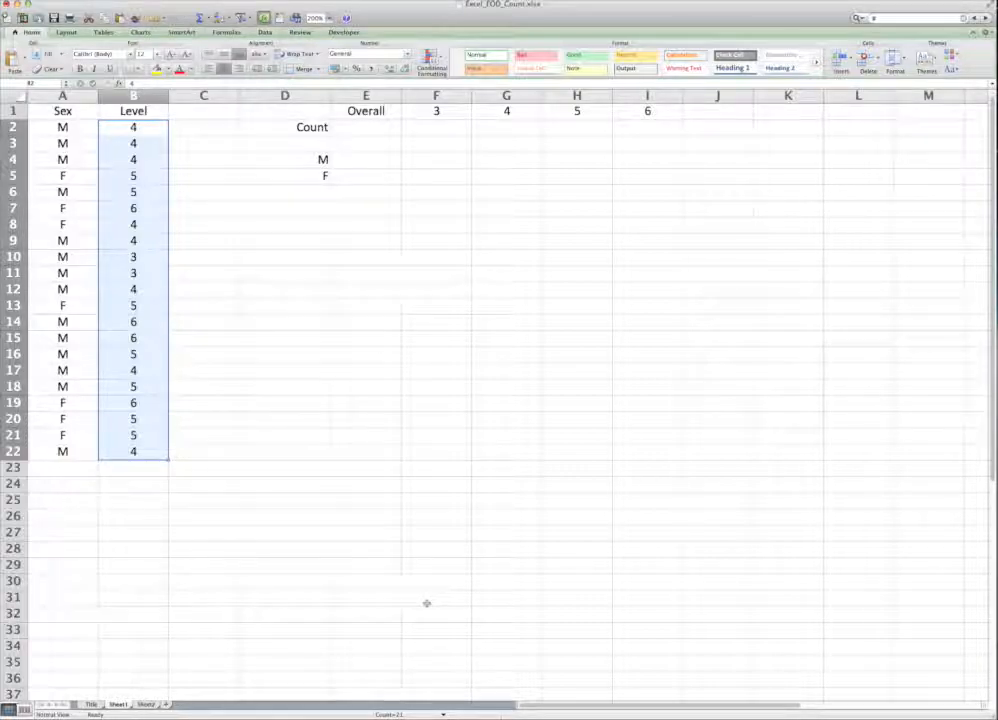
Step: Enter a COUNT formula in E2 that counts the Level values in B2:B22
{"action": "left_click", "coordinate": [426, 603]}
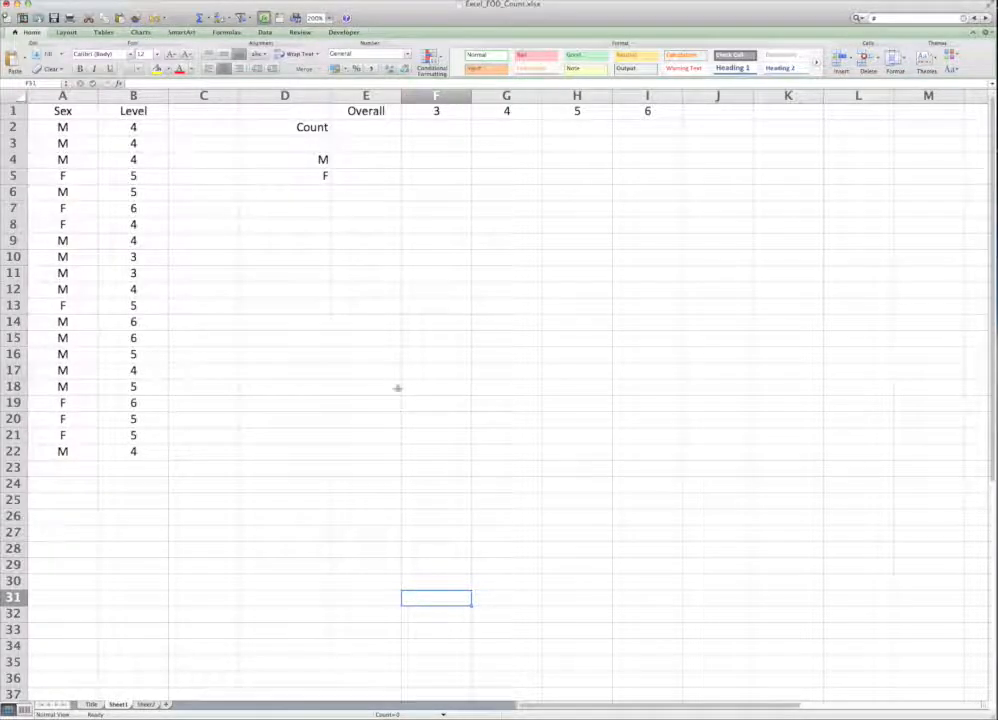
{"action": "left_click", "coordinate": [308, 130]}
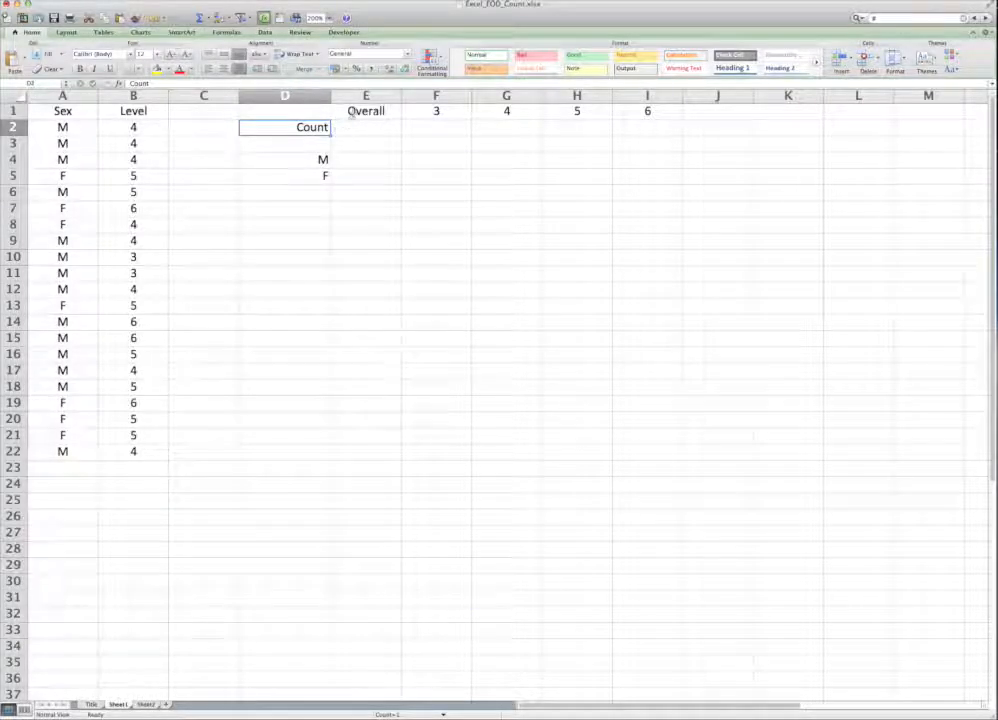
{"action": "left_click", "coordinate": [350, 129]}
{"action": "type", "text": "=cout"}
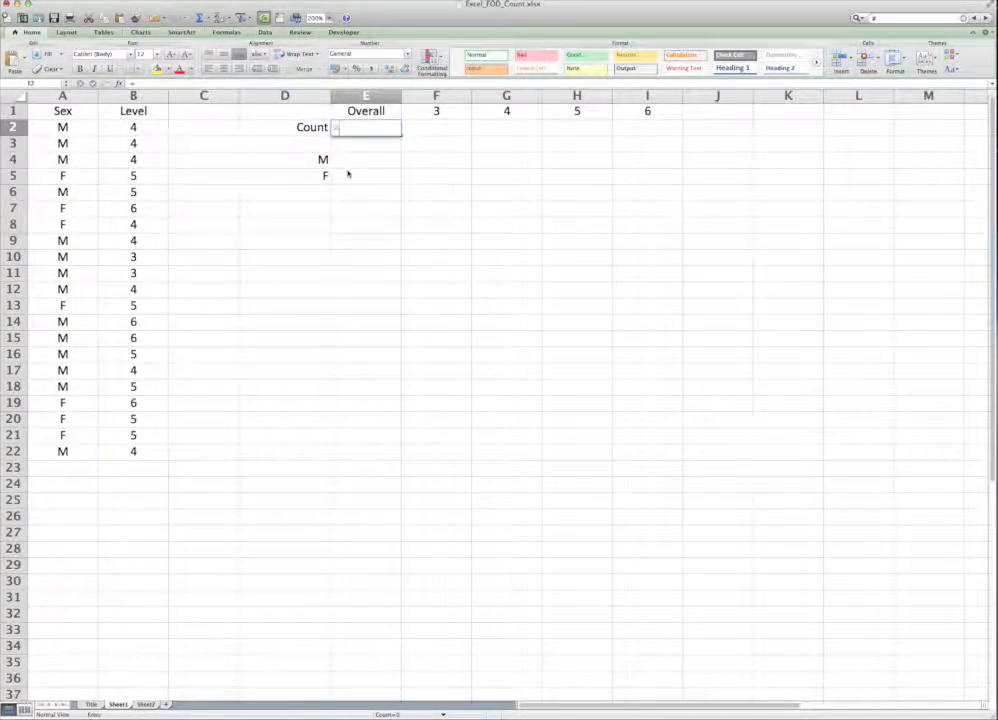
{"action": "key", "text": "BackSpace"}
{"action": "type", "text": "bt"}
{"action": "key", "text": "BackSpace"}
{"action": "key", "text": "BackSpace"}
{"action": "type", "text": "bt"}
{"action": "key", "text": "BackSpace"}
{"action": "key", "text": "BackSpace"}
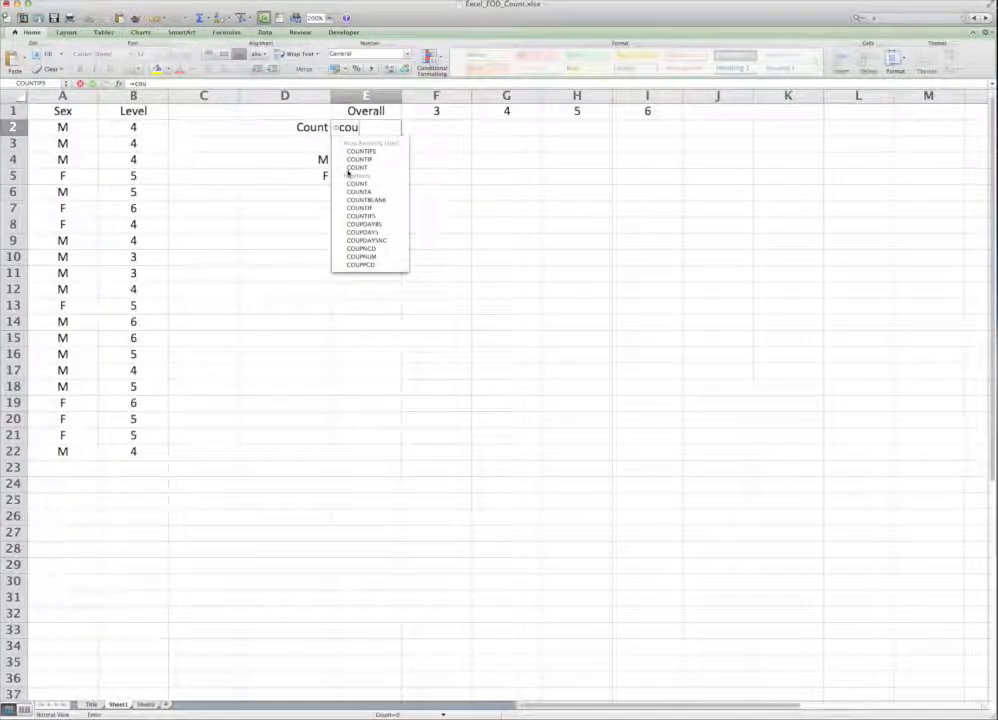
{"action": "type", "text": "nt("}
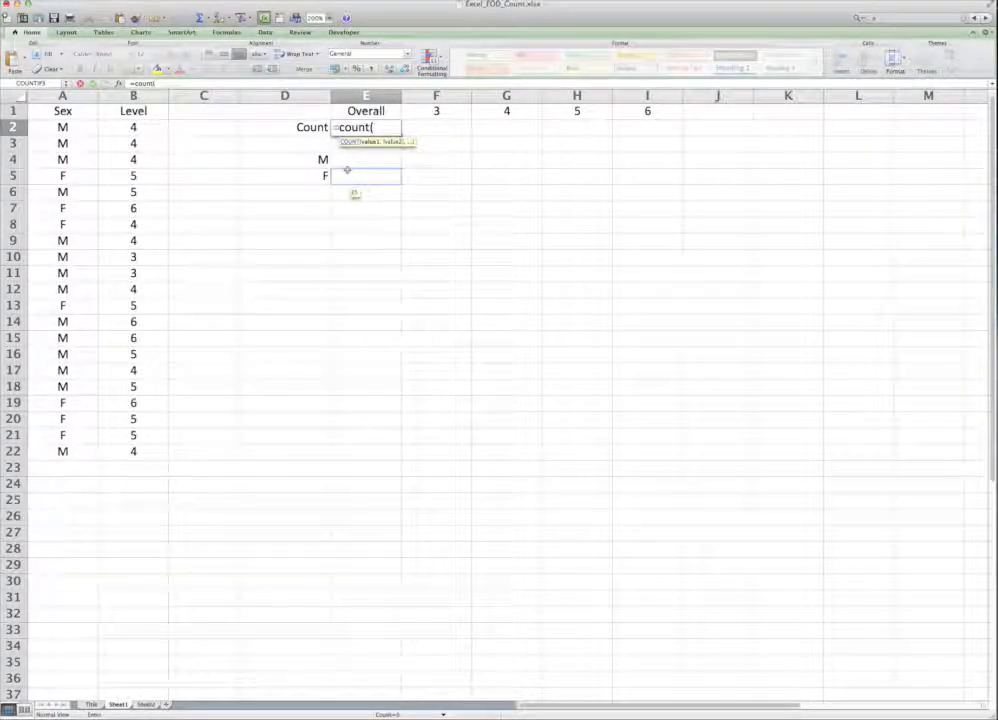
{"action": "left_click_drag", "start_coordinate": [143, 450], "coordinate": [151, 123]}
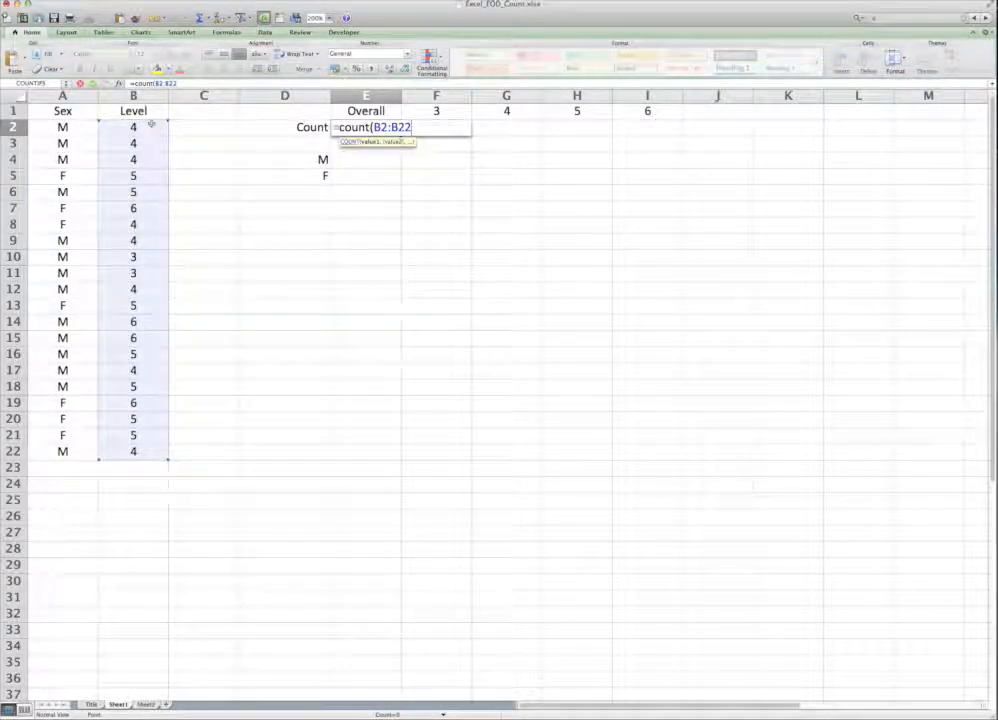
{"action": "type", "text": ")"}
{"action": "key", "text": "Return"}
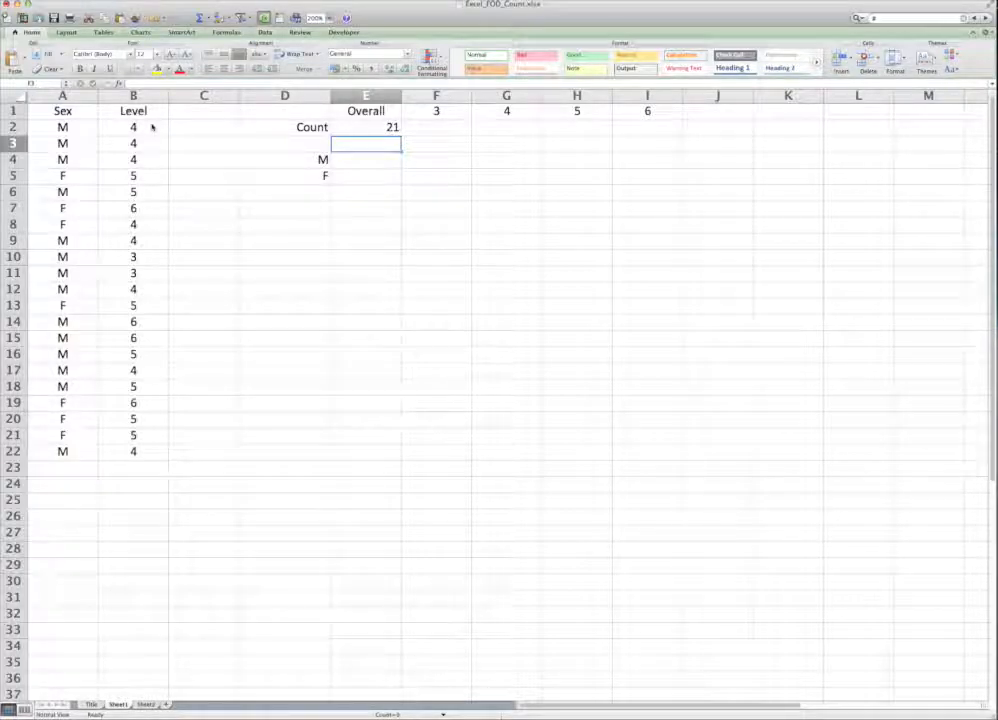
Step: Test the overall count by clearing the level in B4 and entering the text "oiuytre" there
{"action": "left_click", "coordinate": [131, 165]}
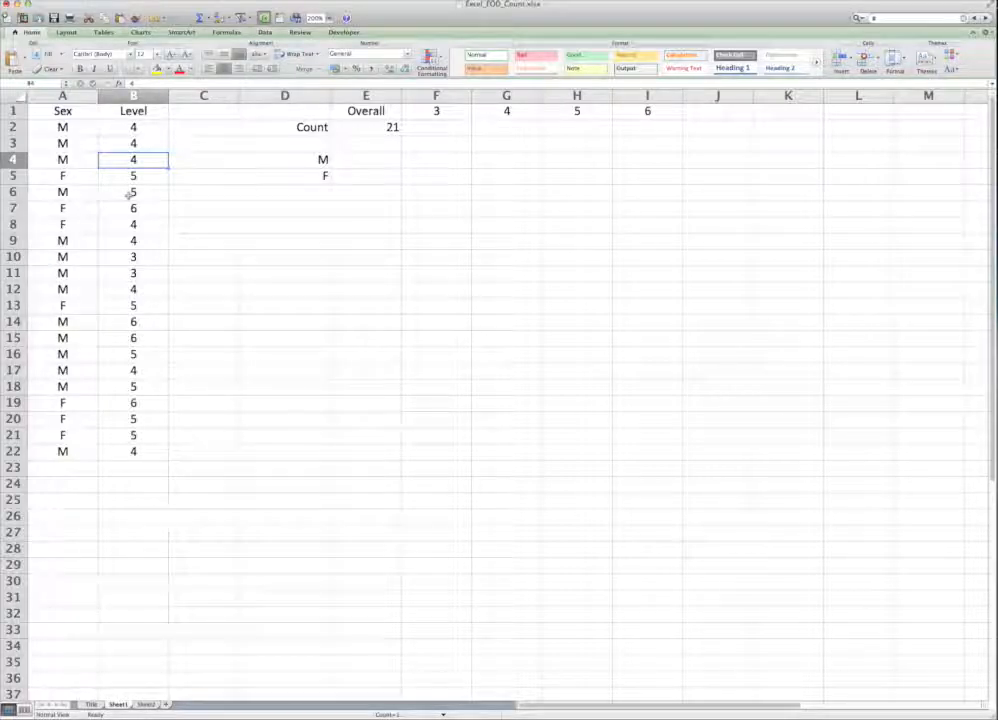
{"action": "key", "text": "BackSpace"}
{"action": "key", "text": "Return"}
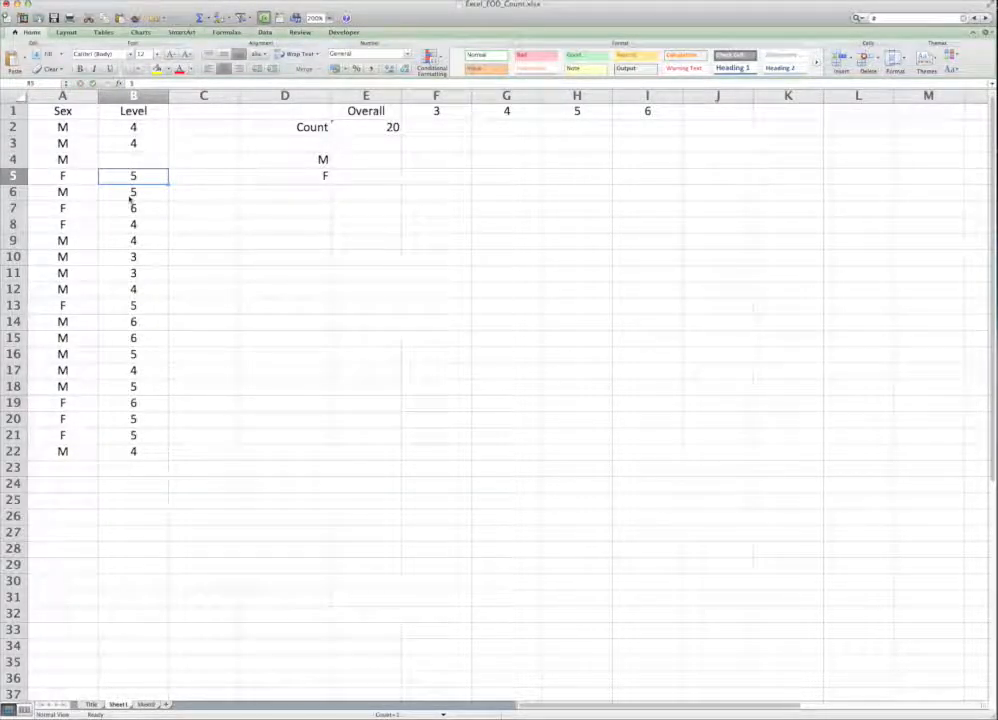
{"action": "key", "text": "Up"}
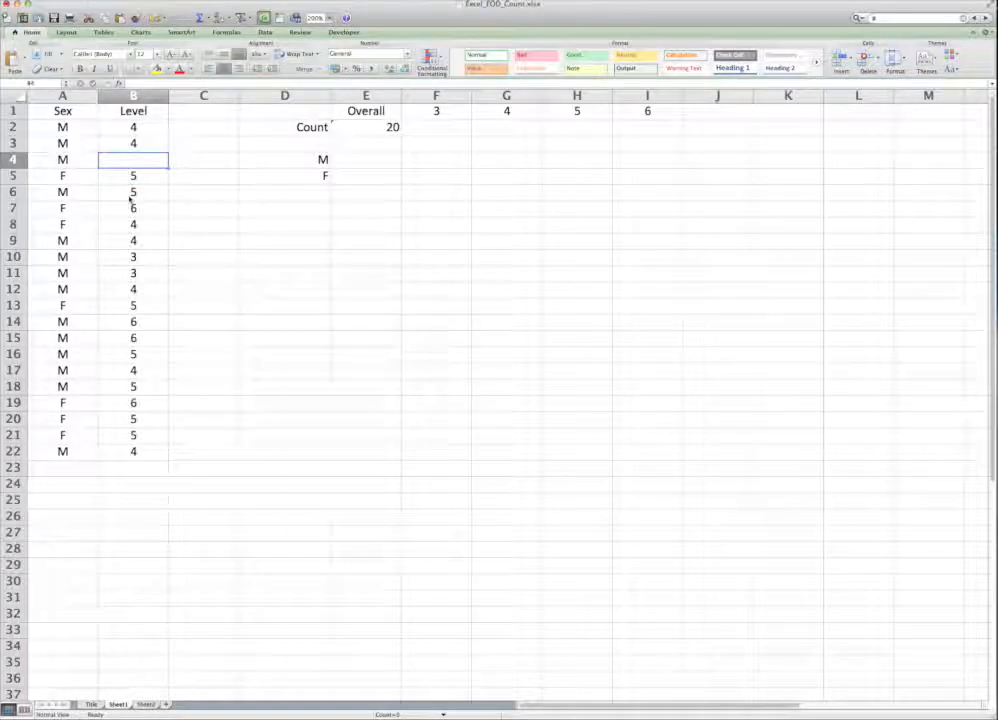
{"action": "type", "text": "oiuytre"}
{"action": "key", "text": "Return"}
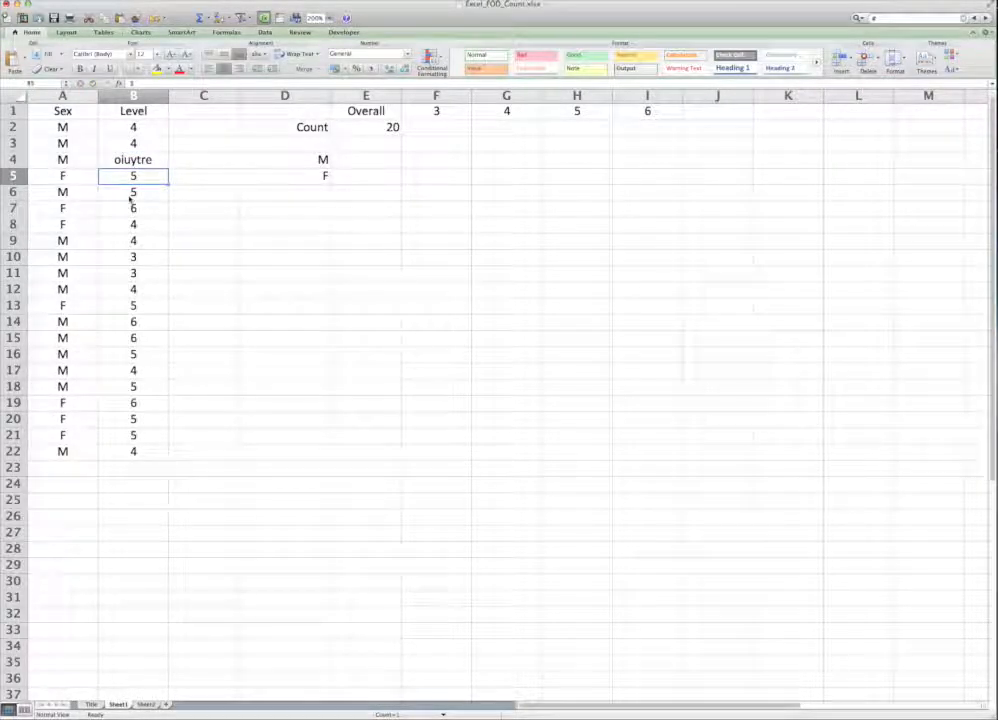
Step: Replace the text in B4 with level 5
{"action": "key", "text": "Up"}
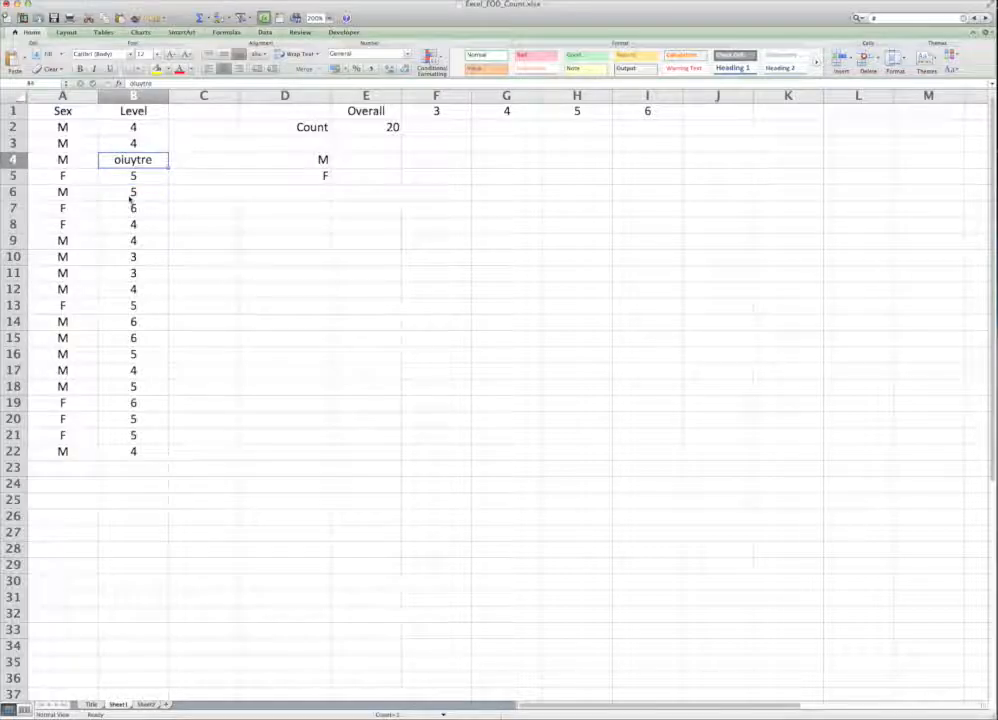
{"action": "type", "text": "5"}
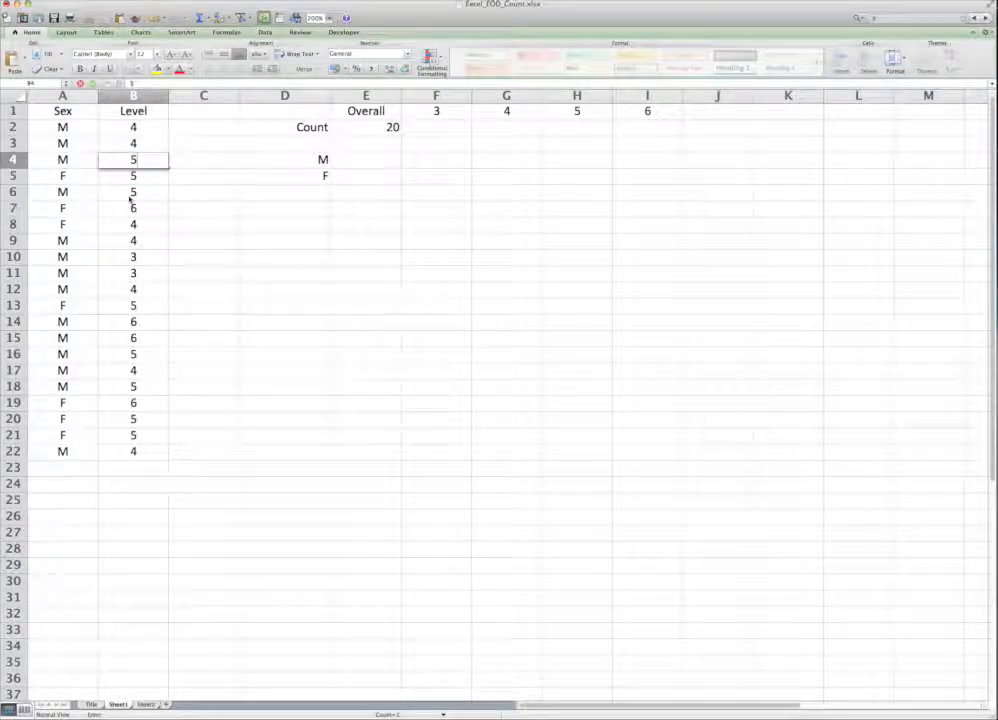
{"action": "key", "text": "Return"}
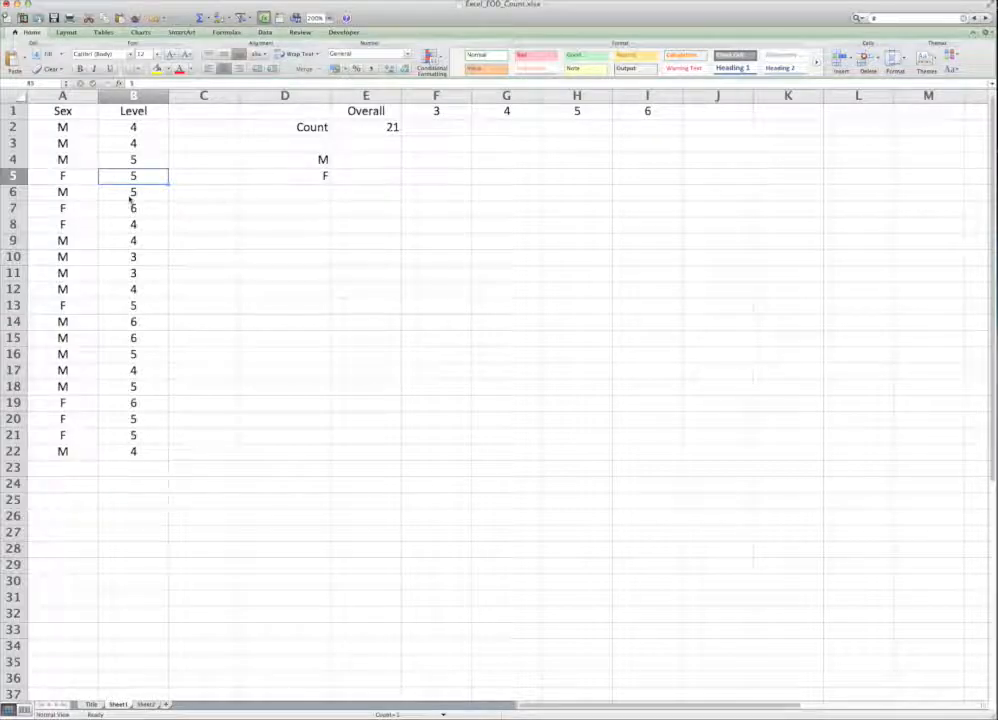
Step: Start a COUNTIF formula in F2 with the Level values B2:B22 as its range
{"action": "left_click", "coordinate": [424, 123]}
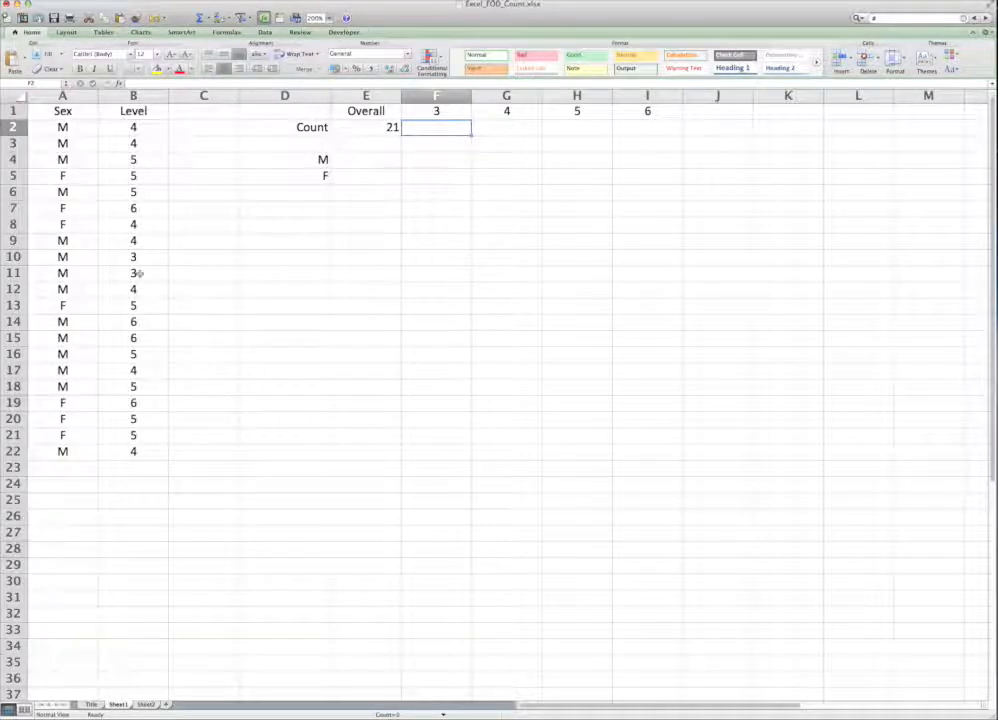
{"action": "left_click_drag", "start_coordinate": [138, 277], "coordinate": [136, 259]}
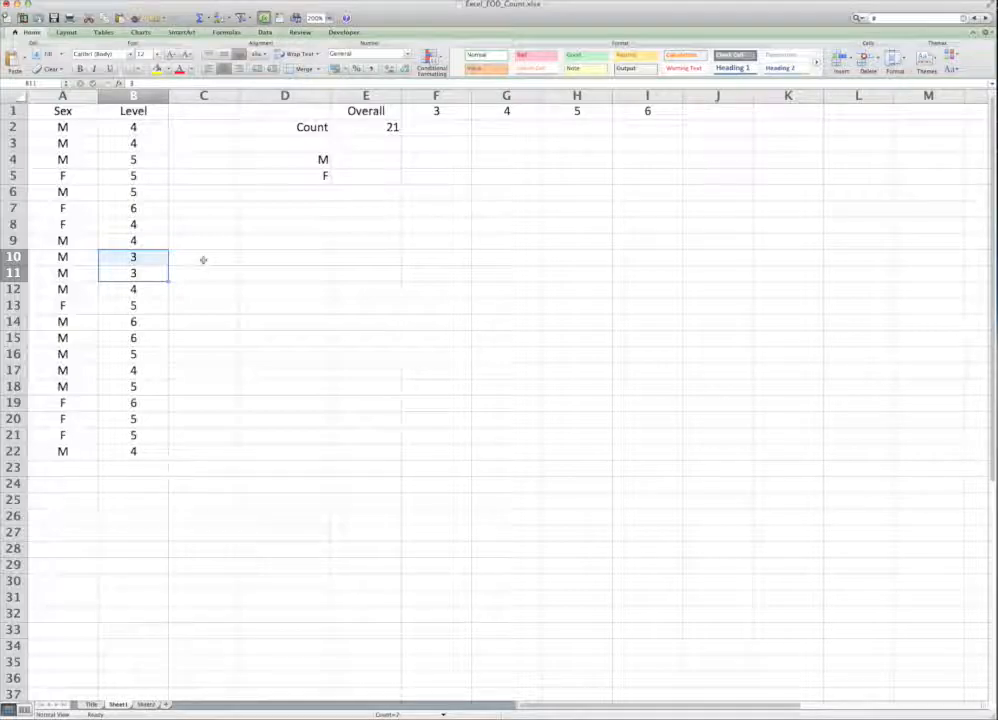
{"action": "left_click", "coordinate": [107, 263]}
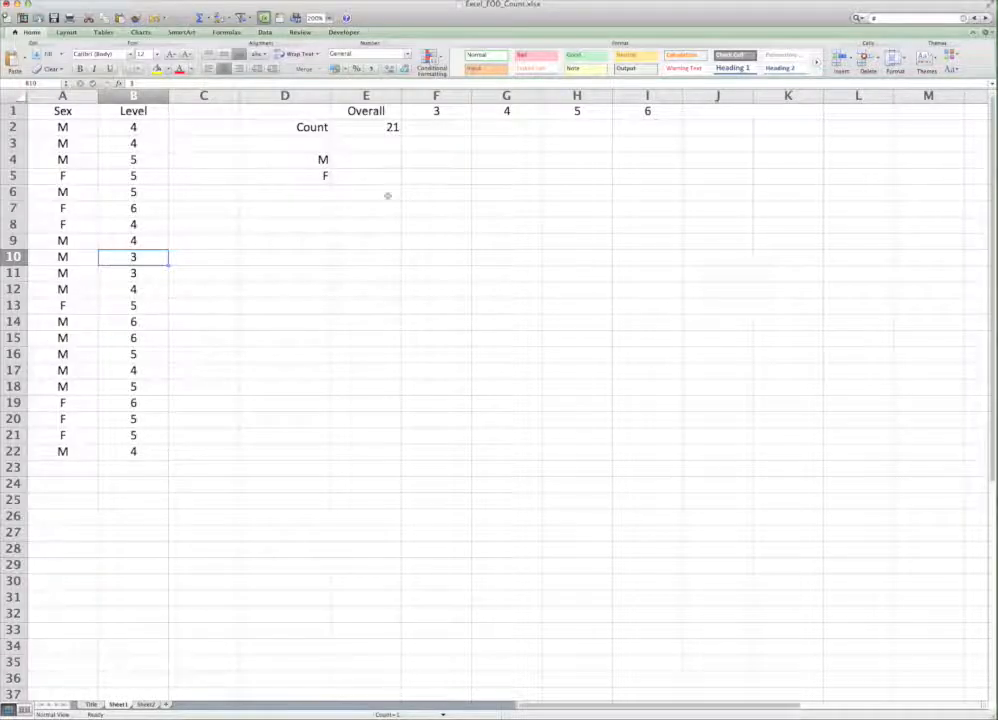
{"action": "left_click", "coordinate": [431, 136]}
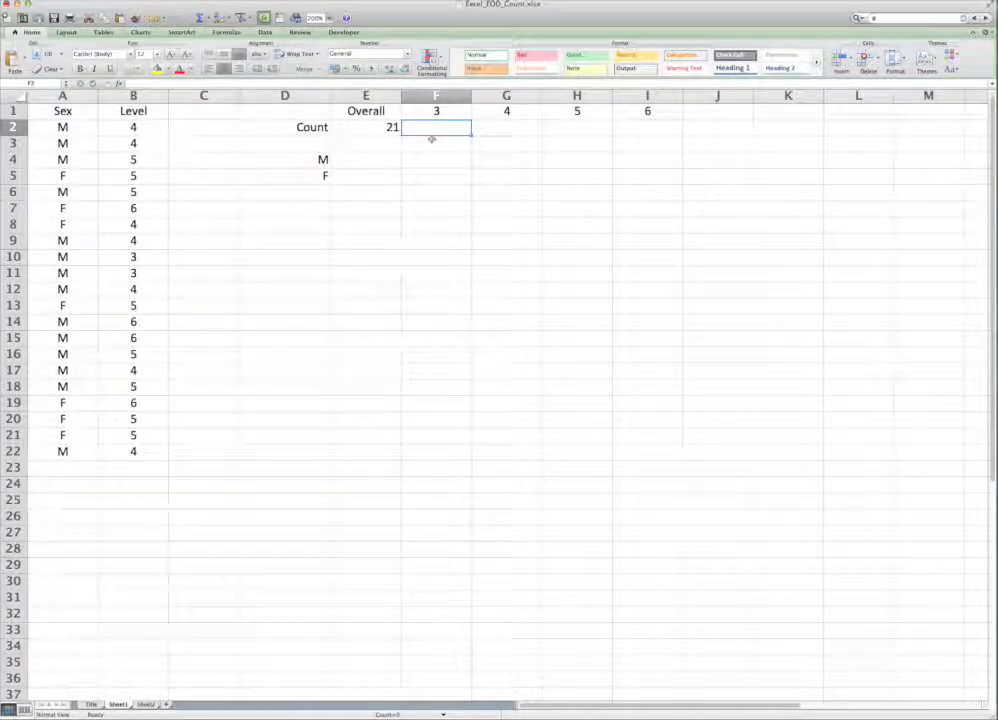
{"action": "type", "text": "=count"}
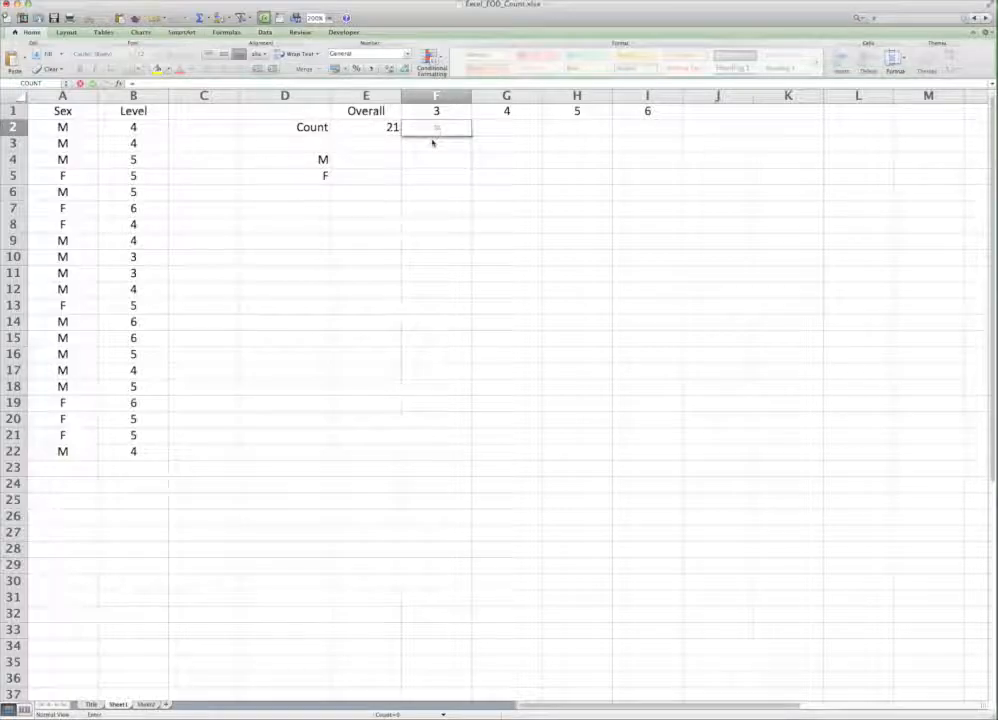
{"action": "key", "text": "BackSpace"}
{"action": "key", "text": "BackSpace"}
{"action": "key", "text": "BackSpace"}
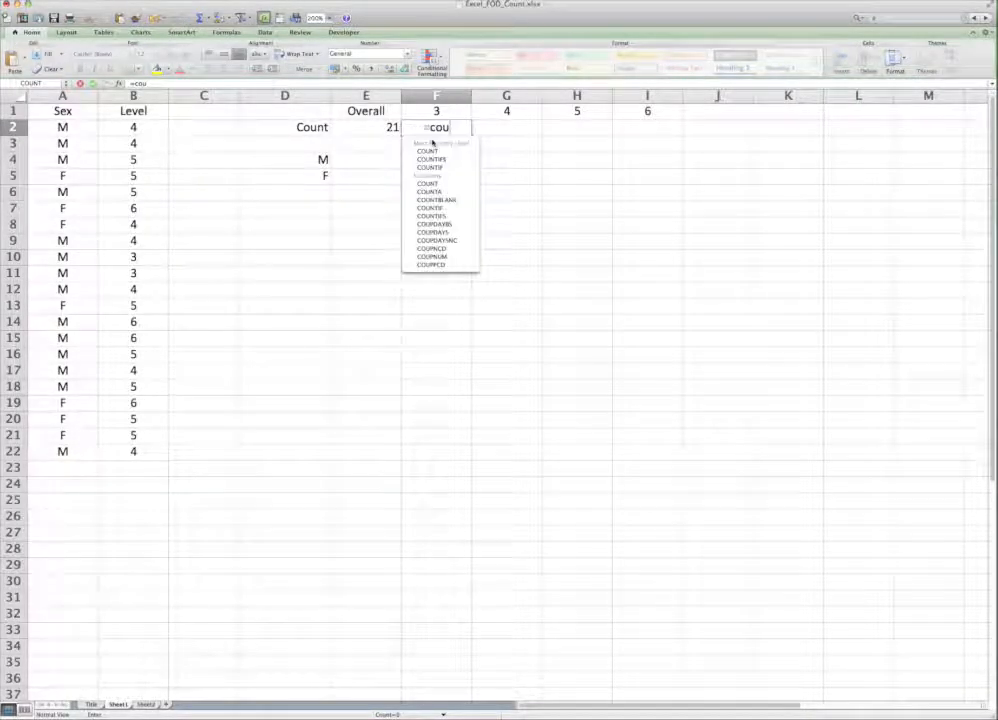
{"action": "type", "text": "ntif("}
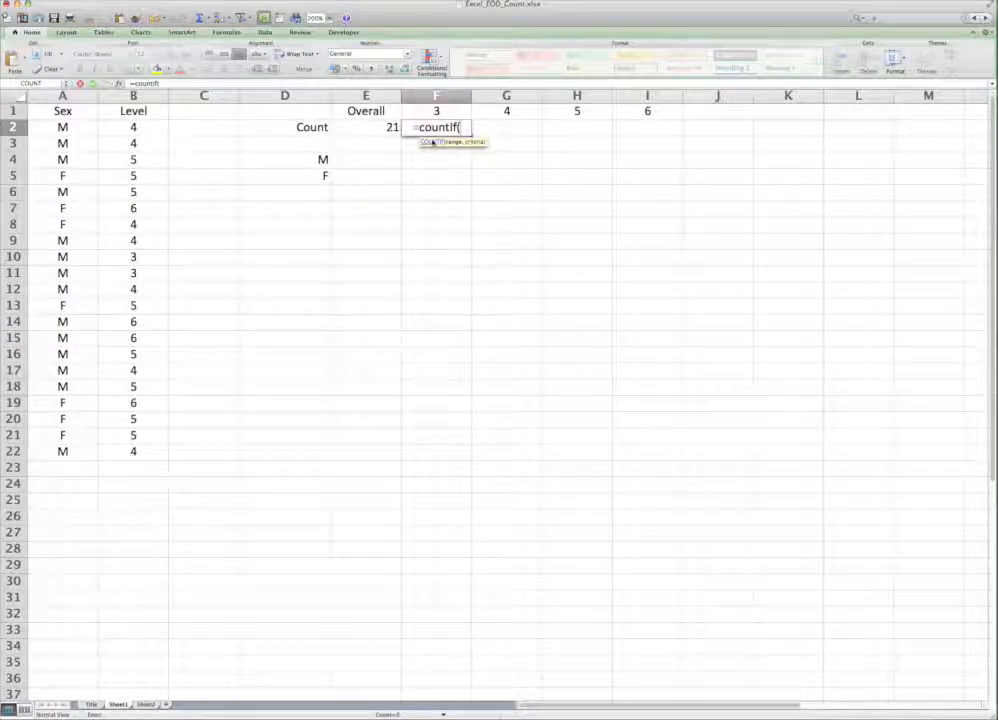
{"action": "left_click_drag", "start_coordinate": [134, 451], "coordinate": [149, 128]}
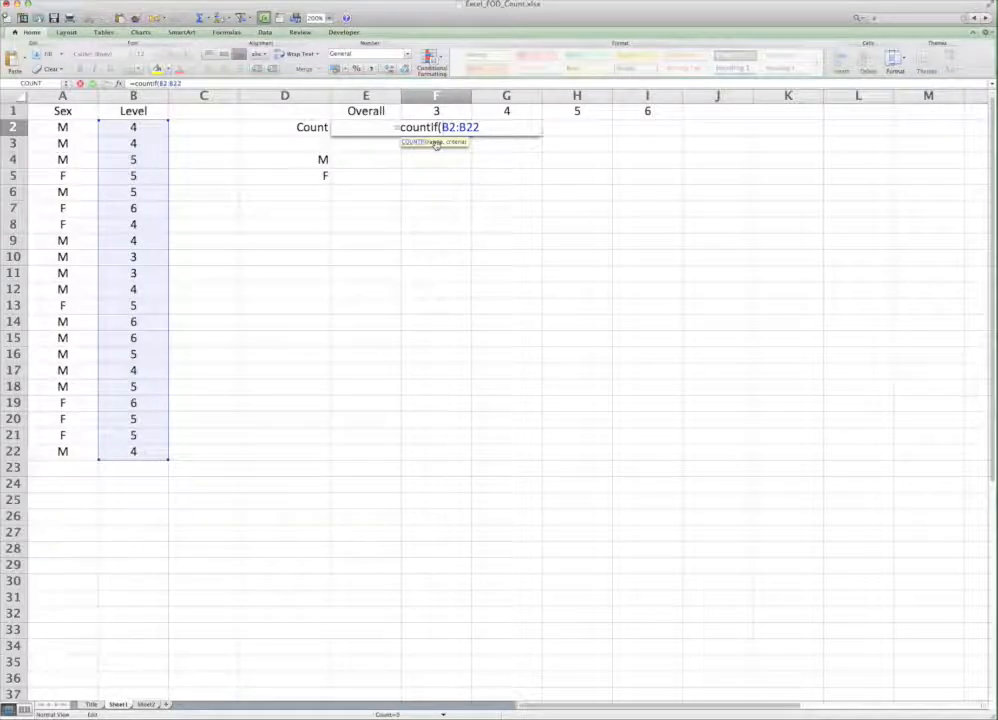
Step: Make the COUNTIF range absolute as $B$2:$B$22 and complete the formula with F1 as the criterion
{"action": "type", "text": "$"}
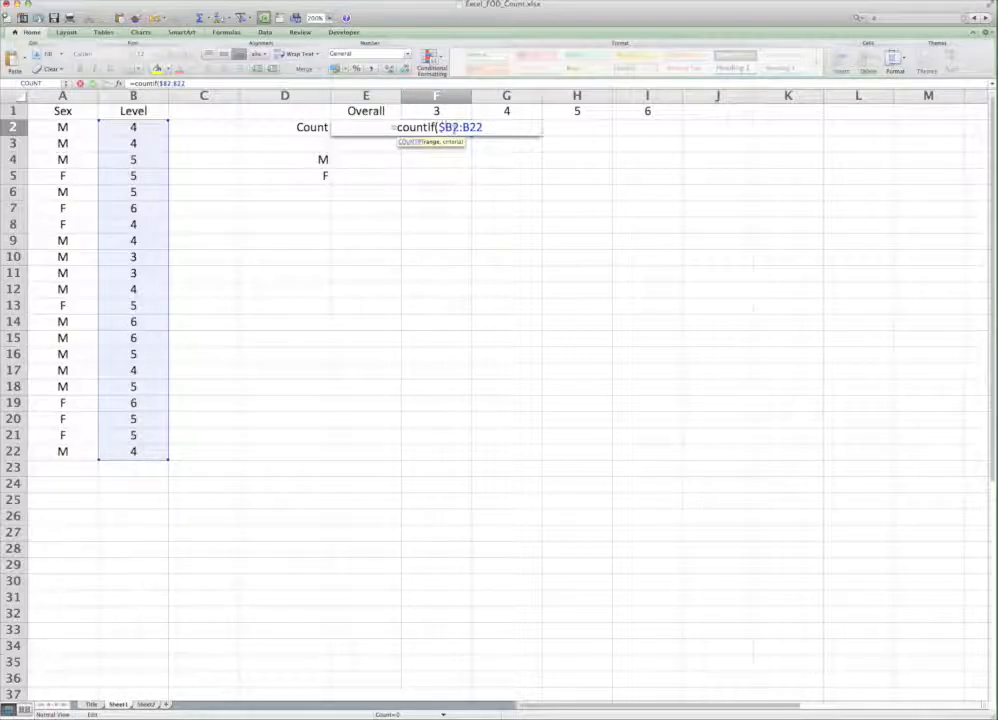
{"action": "type", "text": "$"}
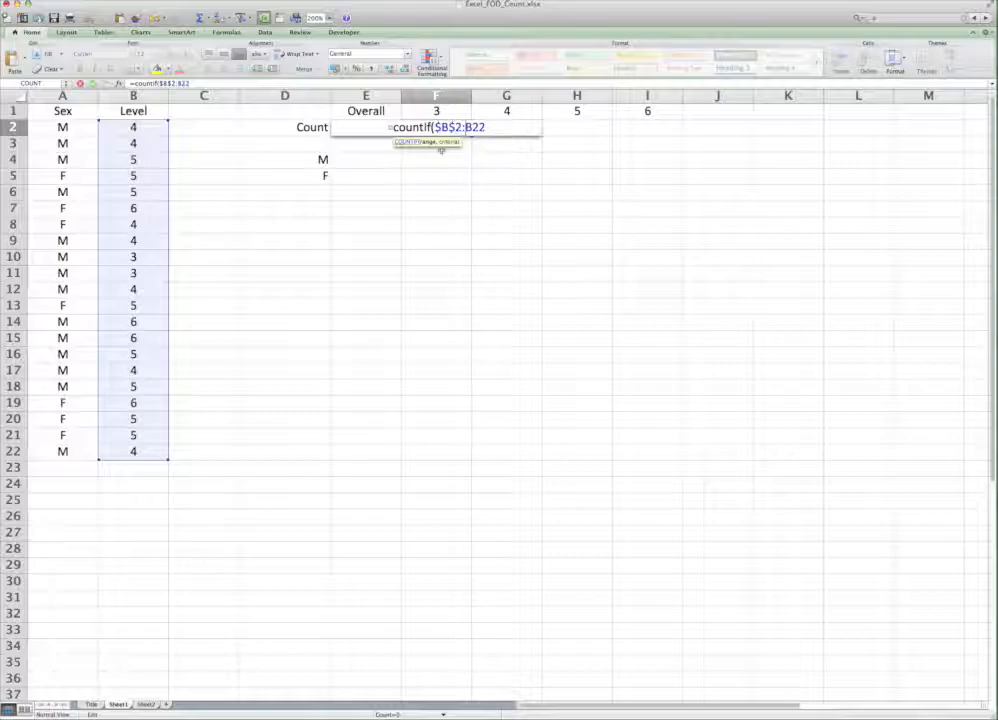
{"action": "type", "text": "$"}
{"action": "type", "text": "$B$"}
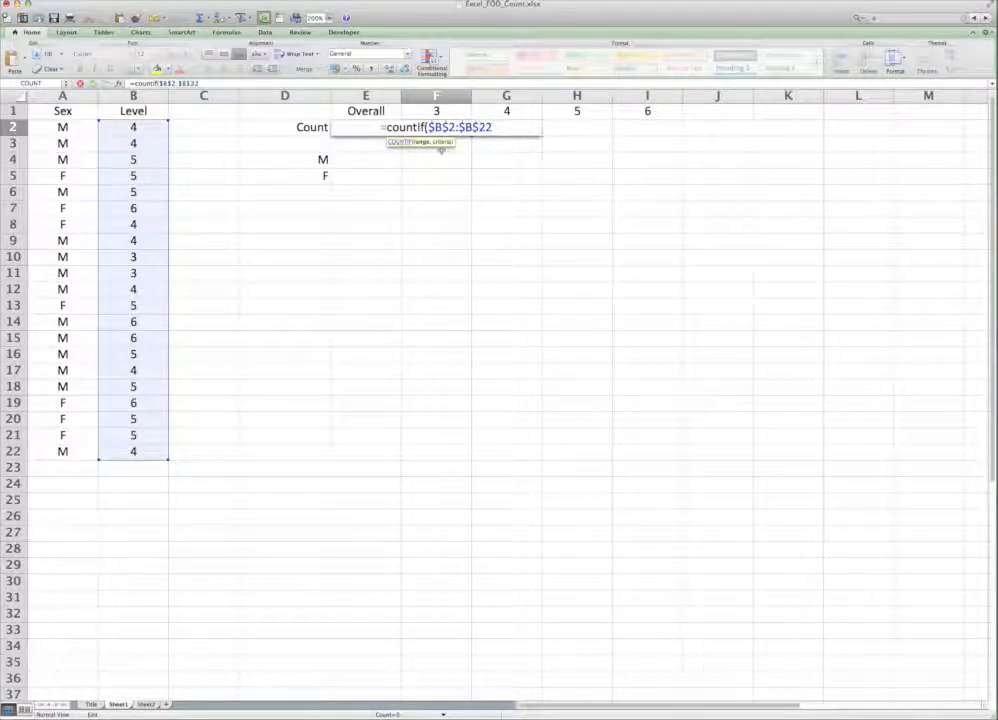
{"action": "type", "text": ","}
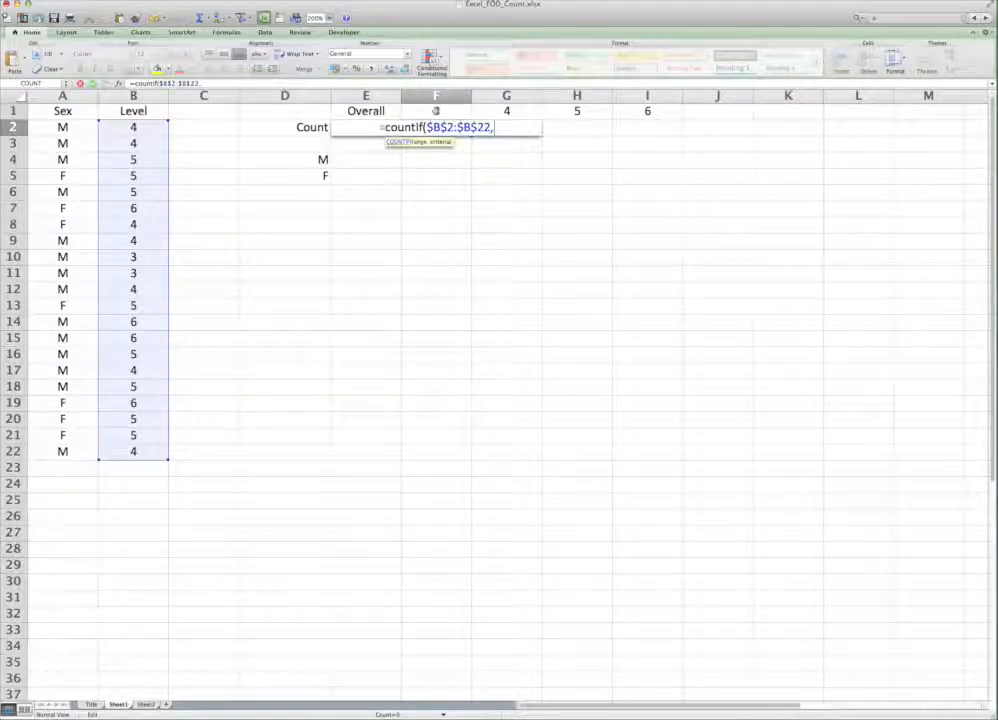
{"action": "left_click", "coordinate": [437, 113]}
{"action": "type", "text": ")"}
{"action": "key", "text": "Return"}
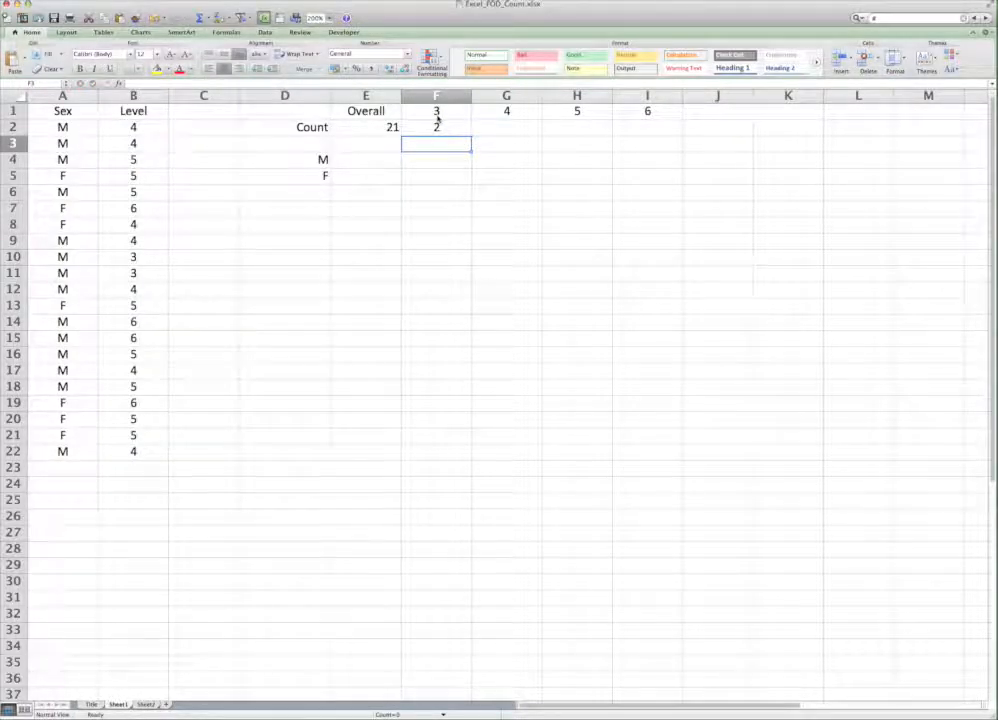
Step: Fill the COUNTIF formula from F2 across to I2 for levels 4, 5 and 6
{"action": "left_click", "coordinate": [437, 127]}
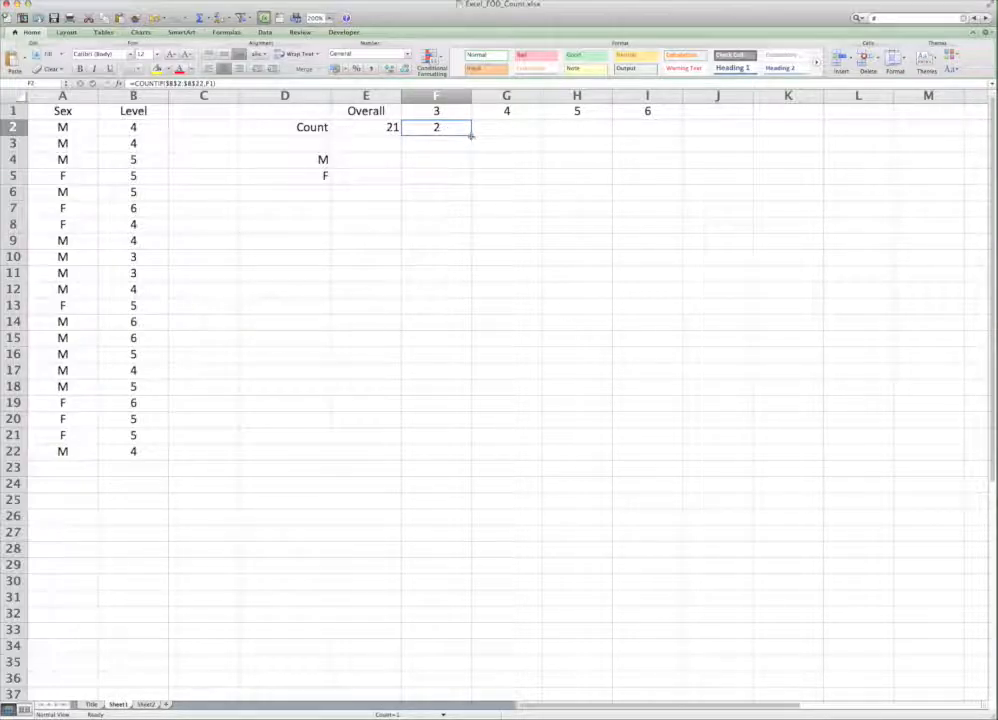
{"action": "left_click_drag", "start_coordinate": [471, 136], "coordinate": [657, 128]}
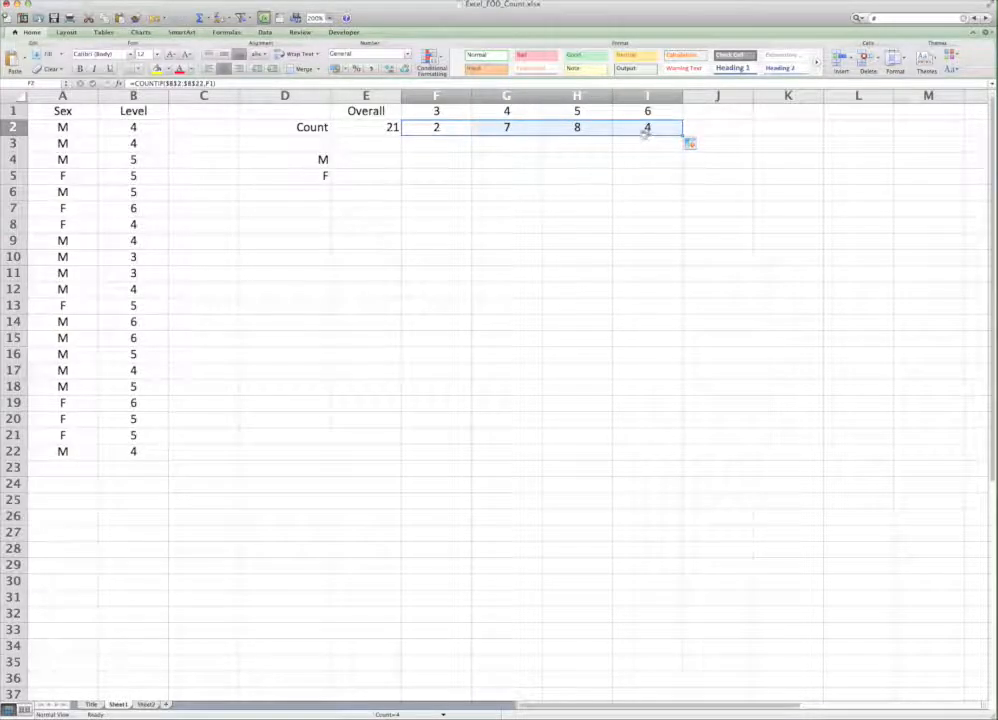
{"action": "left_click", "coordinate": [619, 148]}
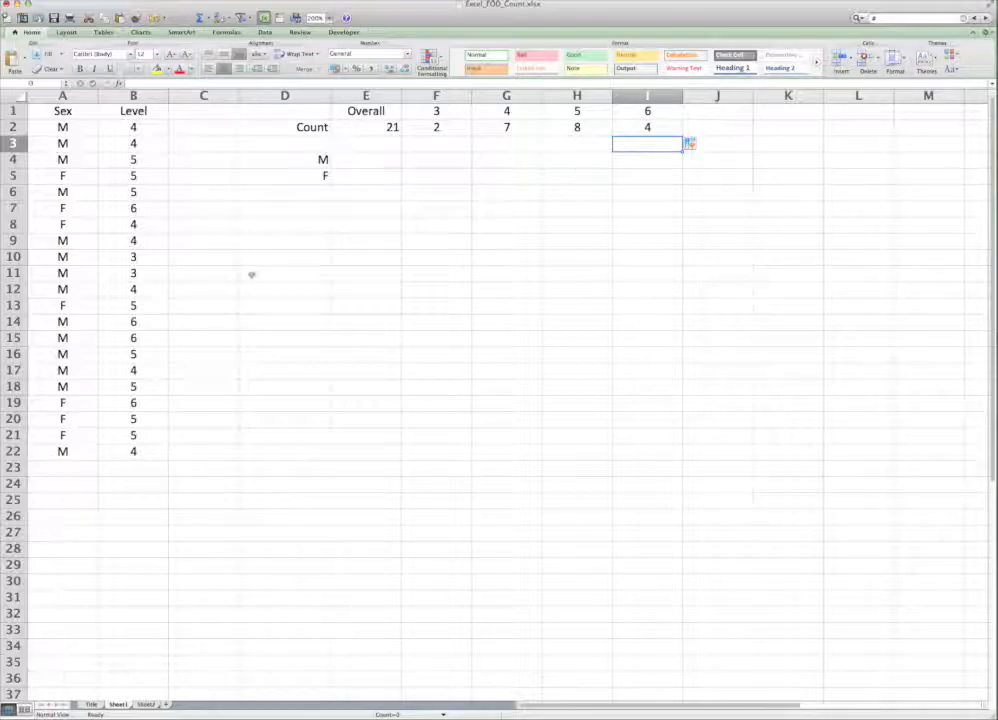
Step: Test the level counts by temporarily setting B10 to 4 and restoring it to 3
{"action": "left_click", "coordinate": [145, 256]}
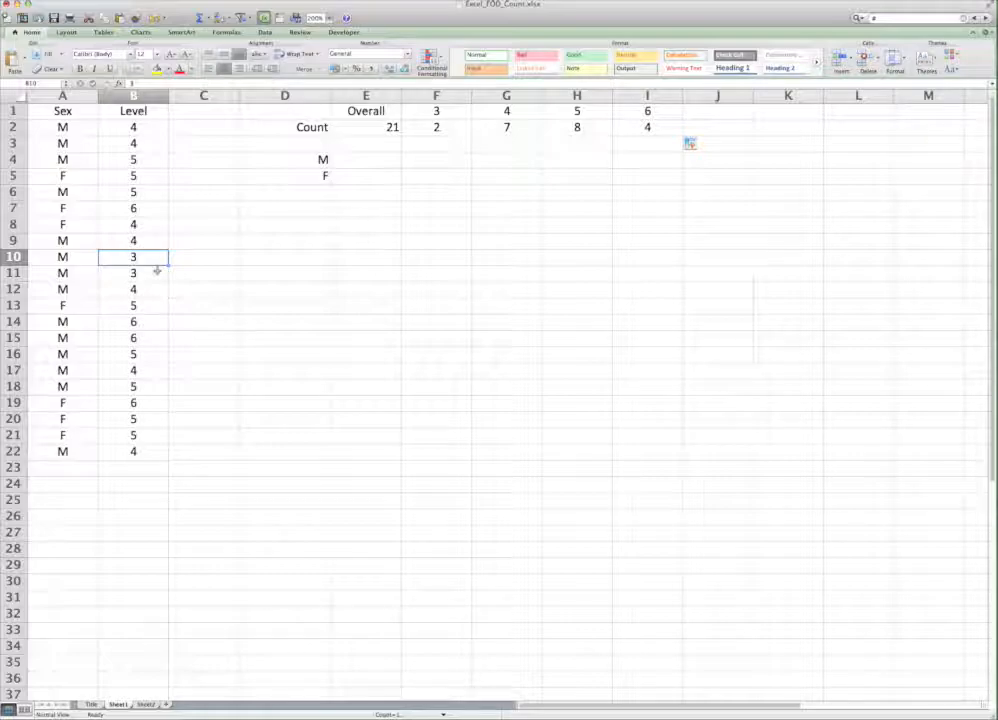
{"action": "type", "text": "4"}
{"action": "key", "text": "Return"}
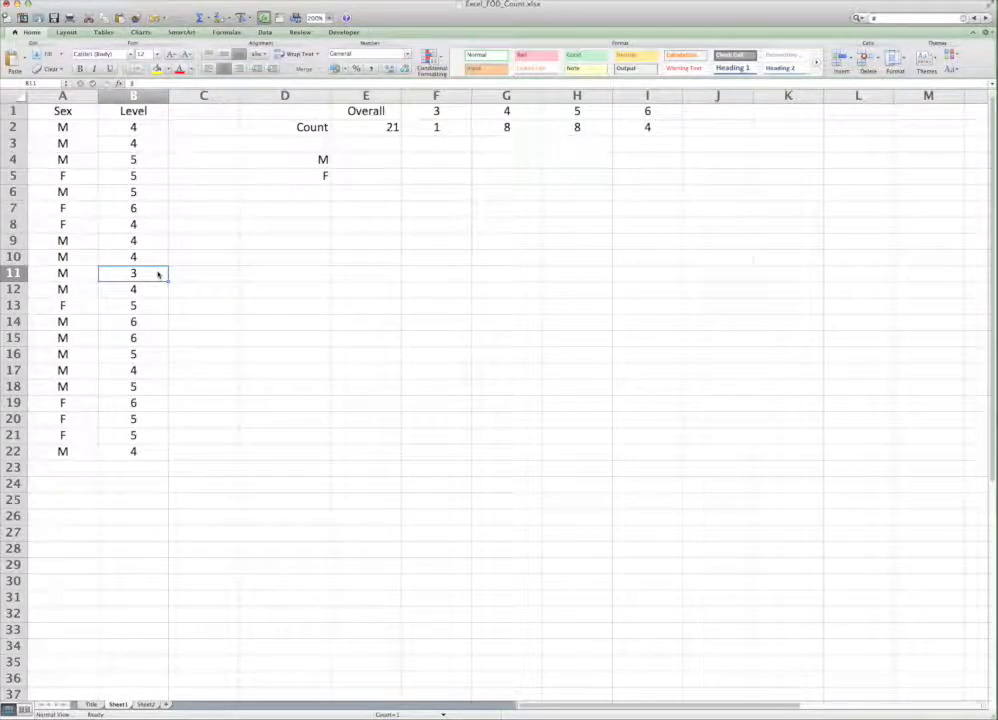
{"action": "type", "text": "3"}
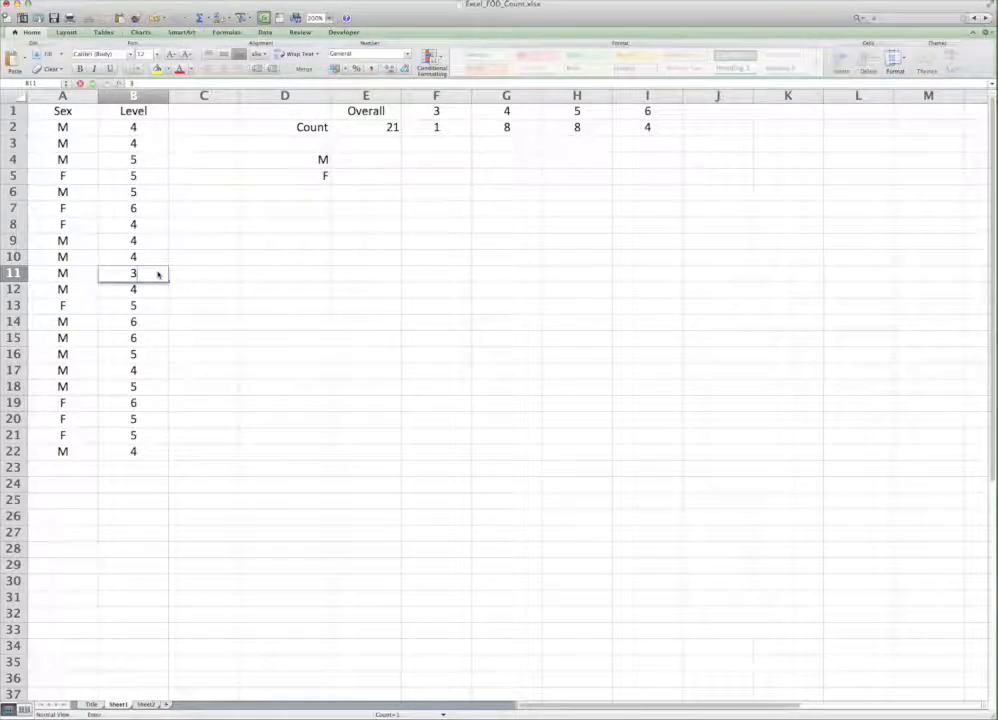
{"action": "key", "text": "shift+Return"}
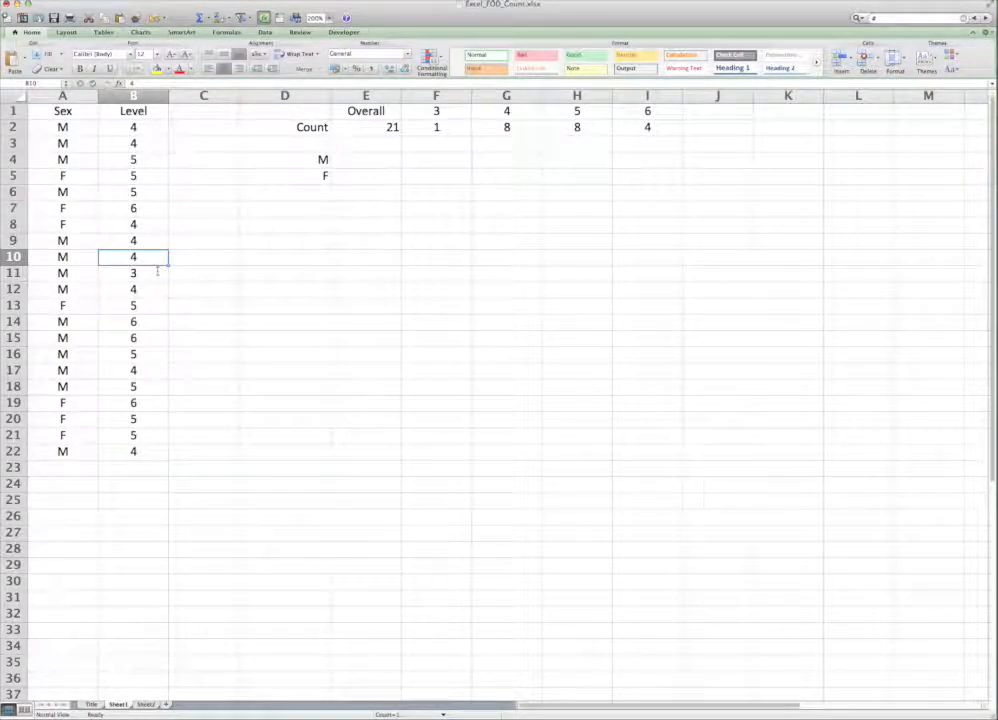
{"action": "type", "text": "3"}
{"action": "key", "text": "Return"}
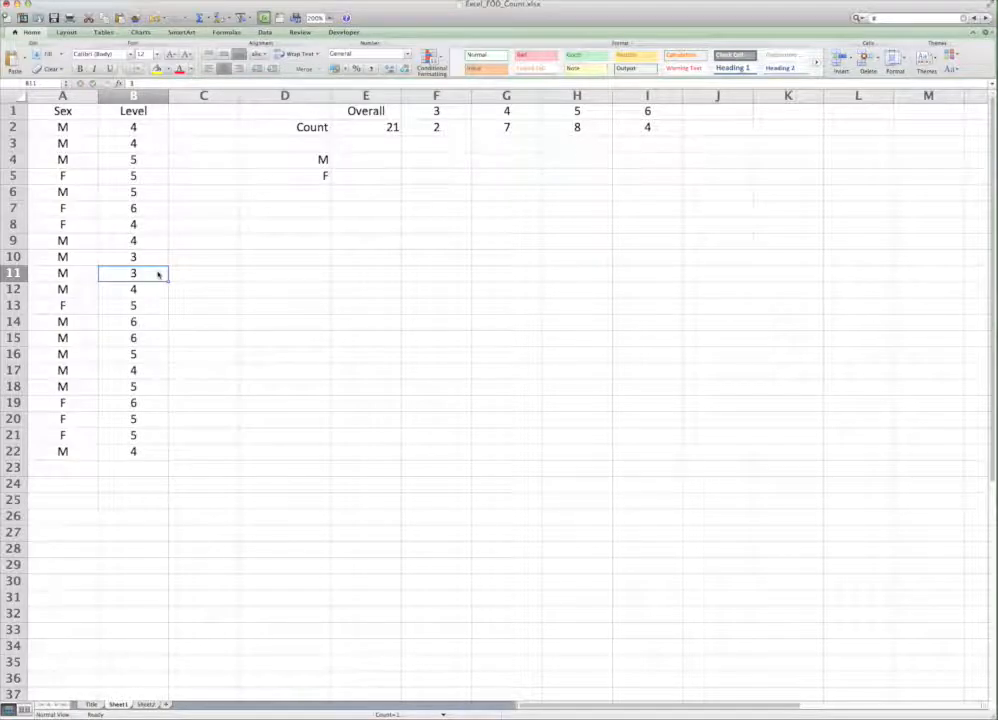
Step: Total the level counts F2:I2 in J2 with a SUM formula
{"action": "left_click", "coordinate": [715, 127]}
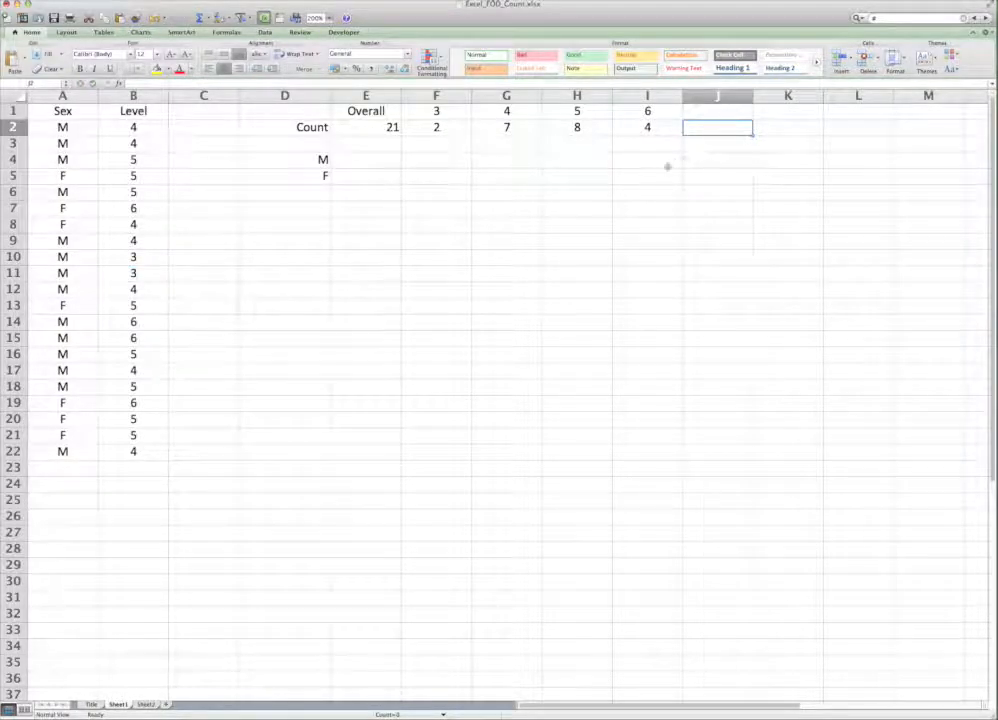
{"action": "type", "text": "=sum("}
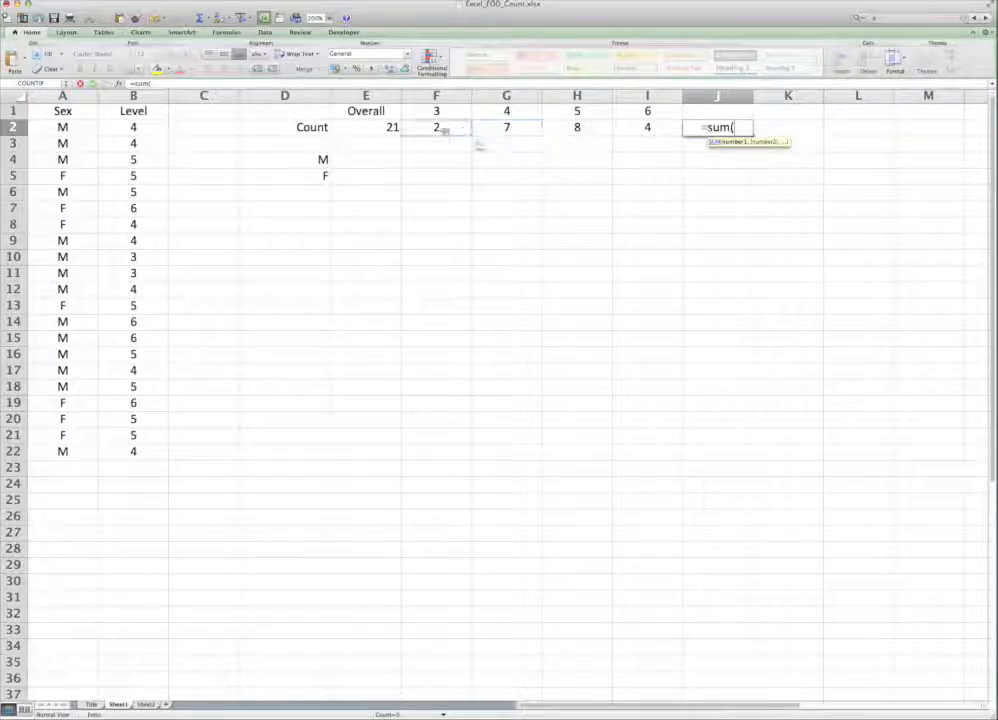
{"action": "left_click_drag", "start_coordinate": [440, 127], "coordinate": [624, 121]}
{"action": "type", "text": ")"}
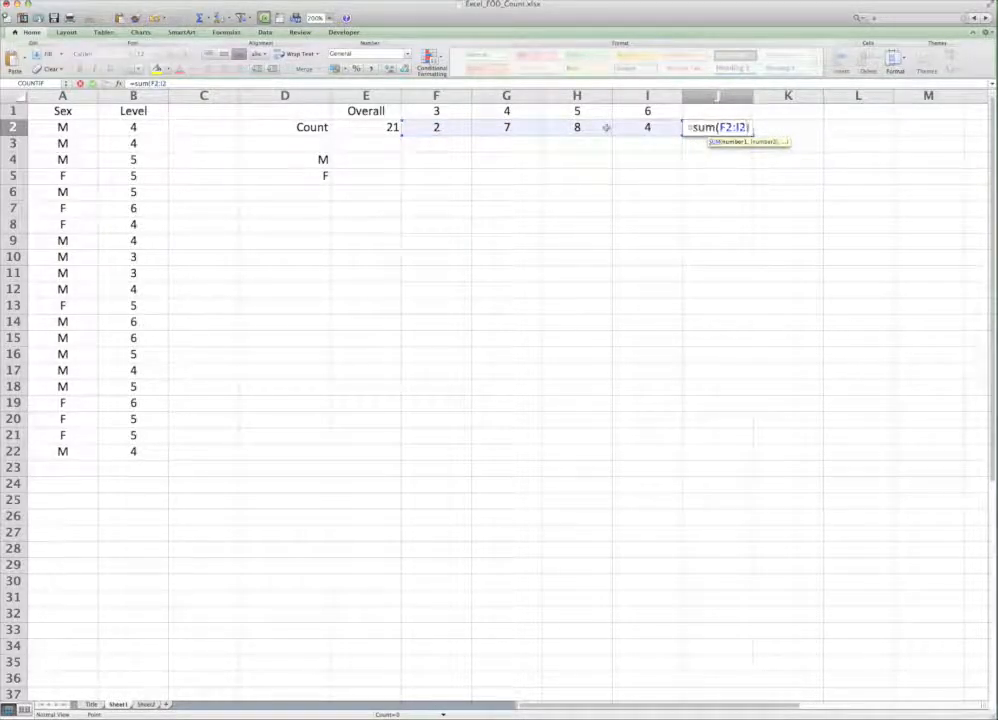
{"action": "key", "text": "Return"}
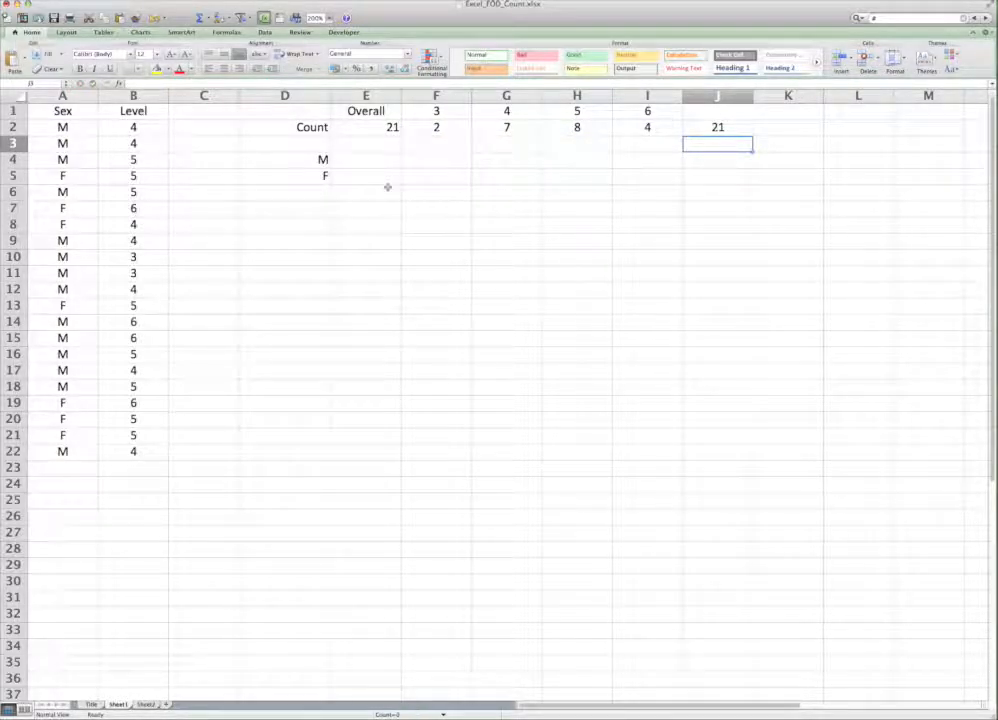
Step: Test the level counts by setting B8 to 7, and settle the cell at 6
{"action": "left_click", "coordinate": [138, 224]}
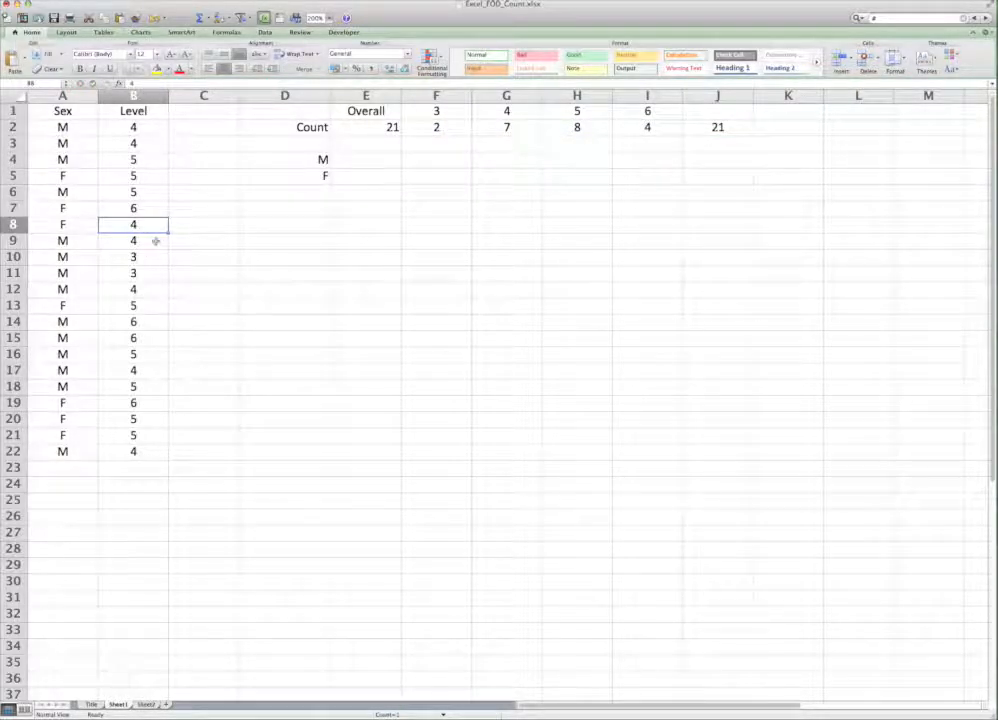
{"action": "type", "text": "7"}
{"action": "key", "text": "Return"}
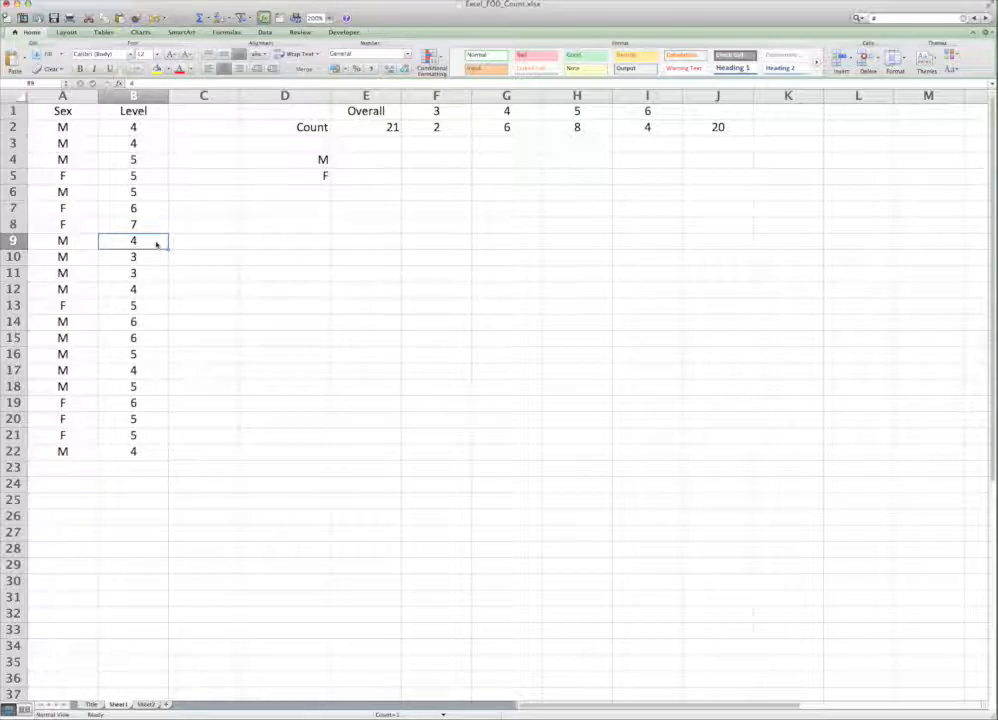
{"action": "key", "text": "Up"}
{"action": "type", "text": "6"}
{"action": "key", "text": "Return"}
Step: Delete the SUM check formula from J2
{"action": "left_click", "coordinate": [698, 126]}
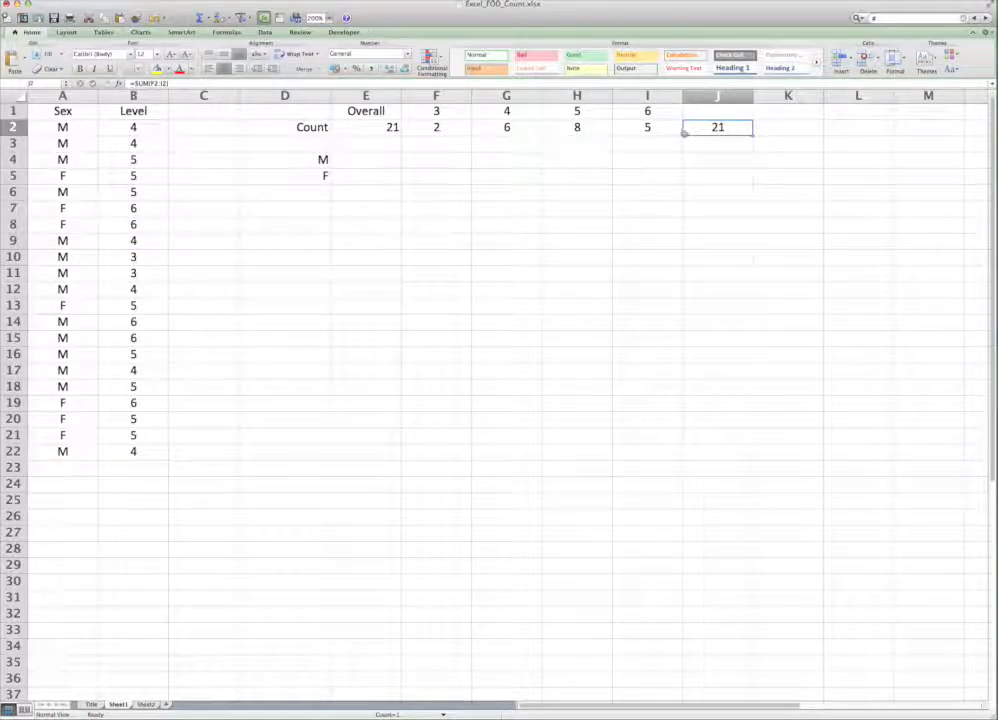
{"action": "key", "text": "BackSpace"}
{"action": "left_click", "coordinate": [584, 197]}
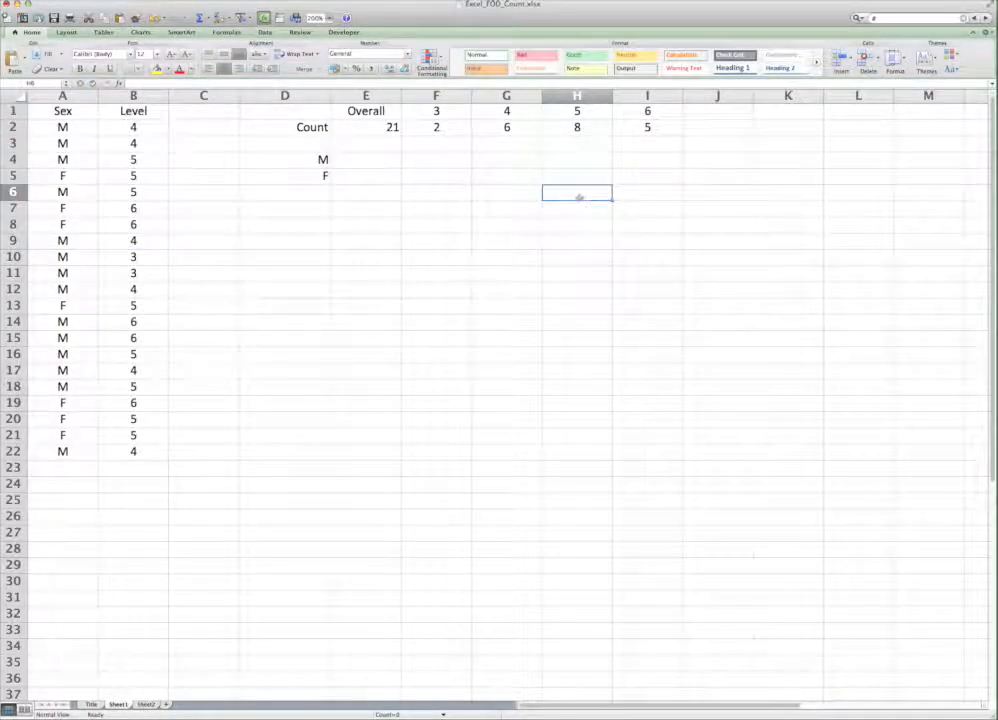
{"action": "left_click", "coordinate": [373, 162]}
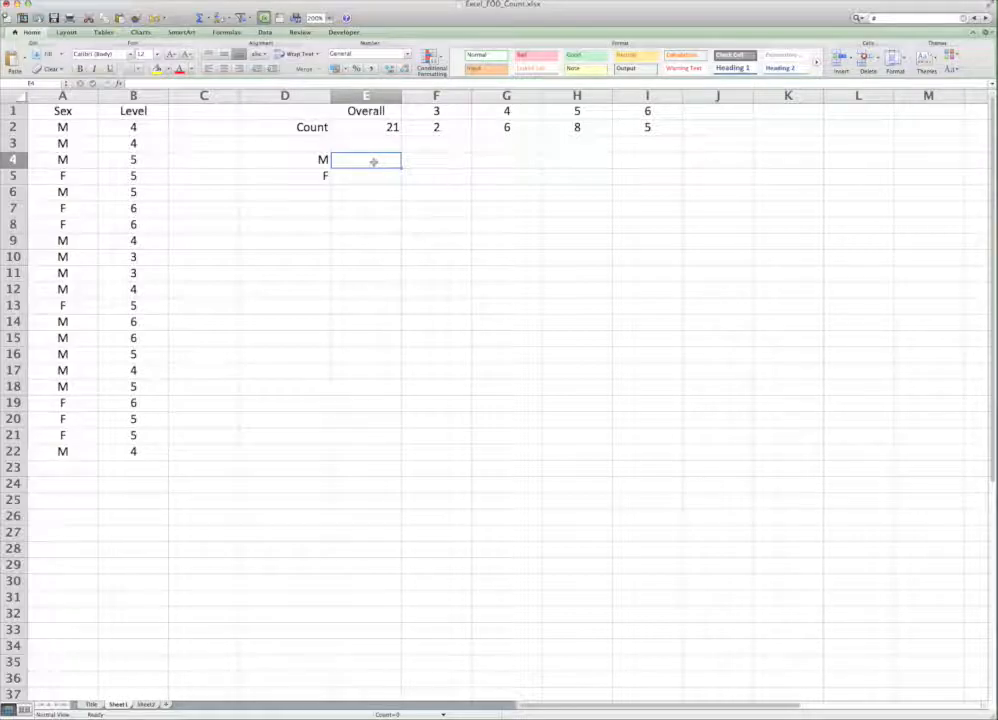
{"action": "type", "text": "=coUNTIF"}
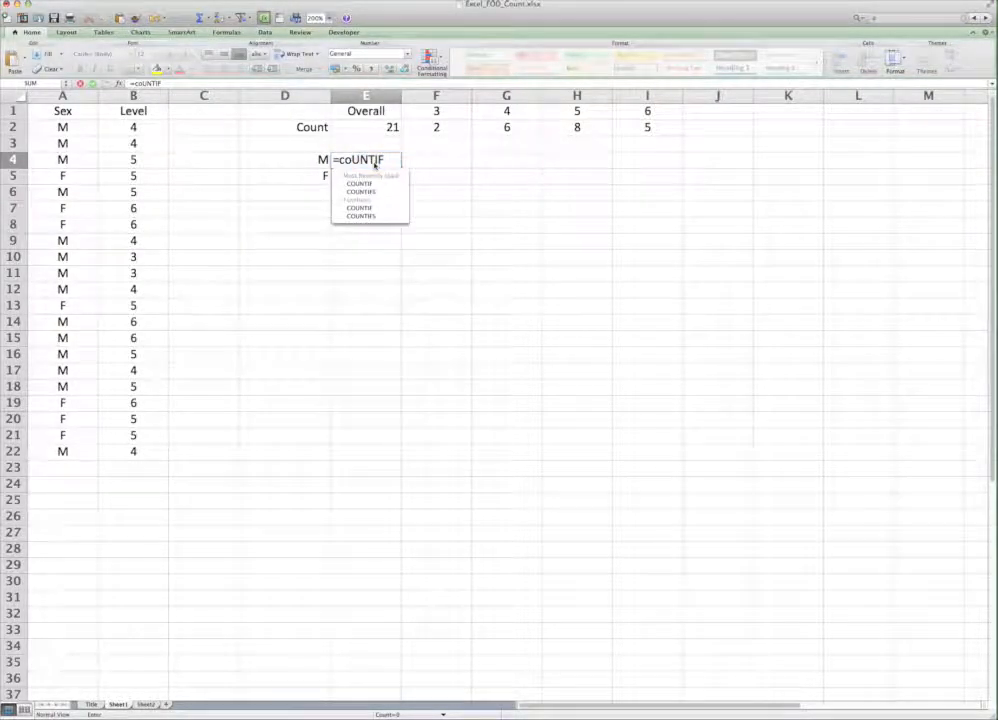
{"action": "type", "text": "("}
{"action": "left_click_drag", "start_coordinate": [62, 451], "coordinate": [64, 128]}
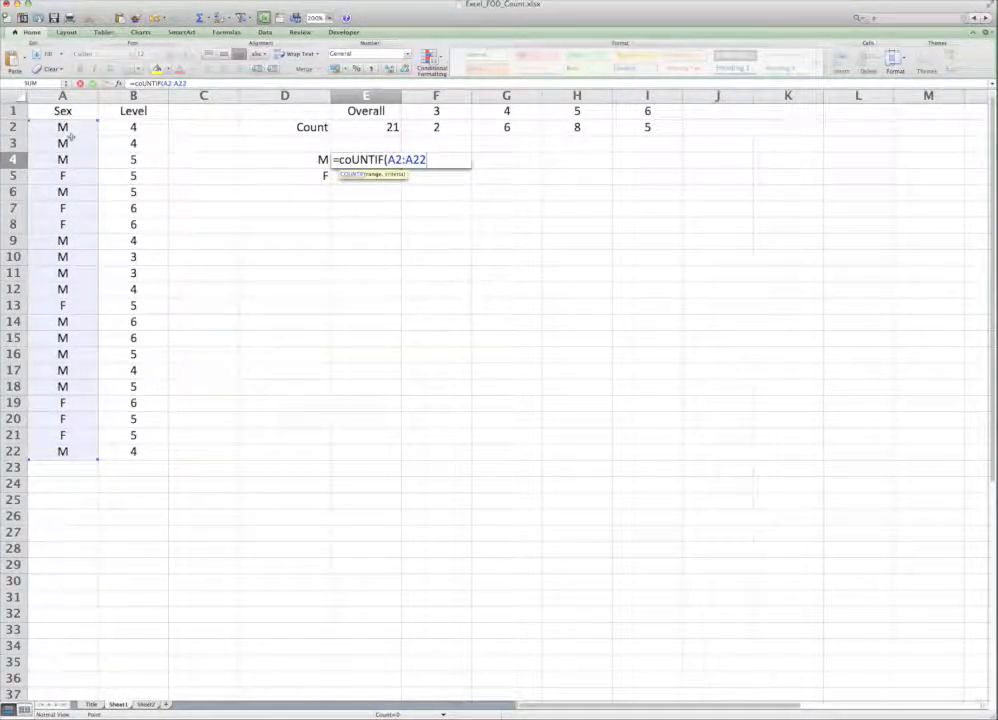
{"action": "key", "text": "shift+super+Down"}
{"action": "left_click", "coordinate": [83, 454]}
{"action": "key", "text": "Escape"}
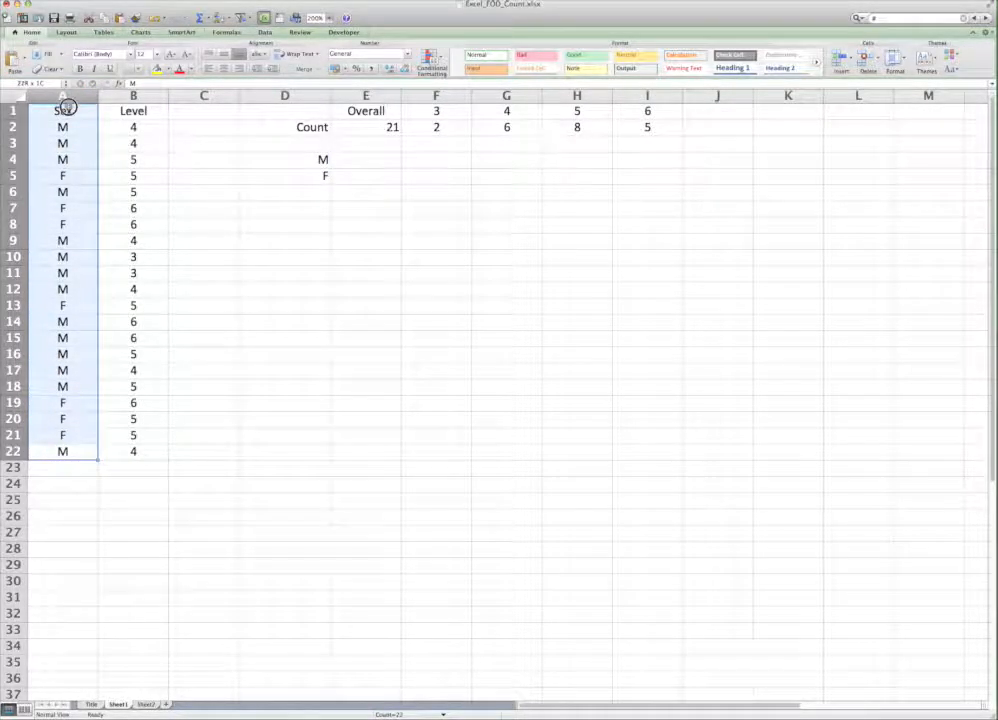
Step: Write a COUNTIF formula in E4 with the Sex values A2:A22 as range and D4 as criterion
{"action": "left_click", "coordinate": [358, 157]}
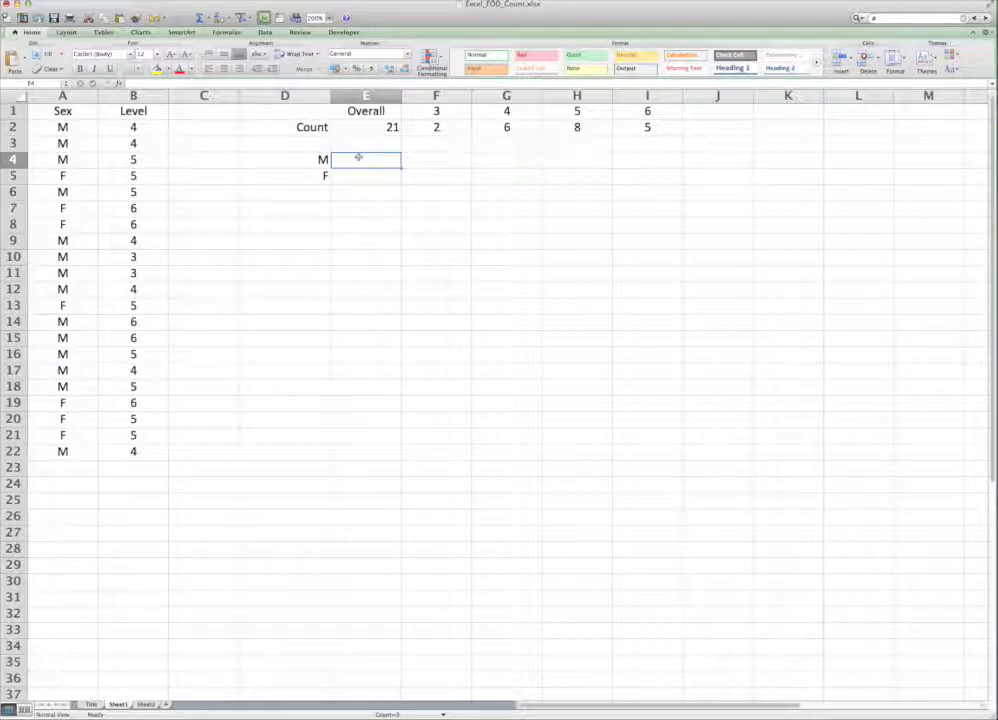
{"action": "type", "text": "=count"}
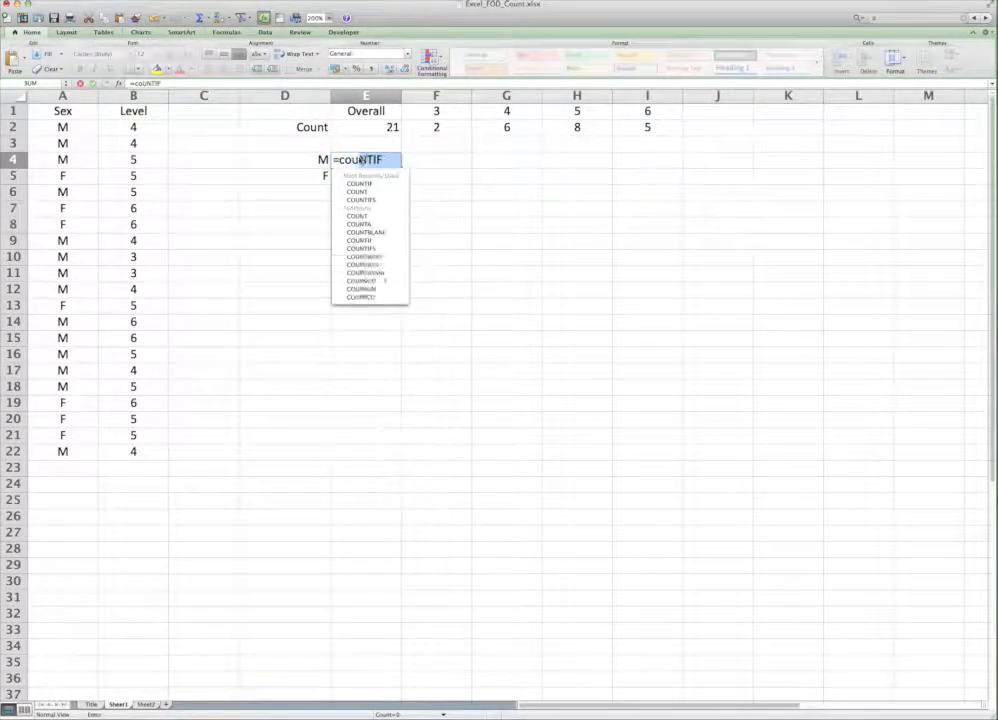
{"action": "type", "text": "if("}
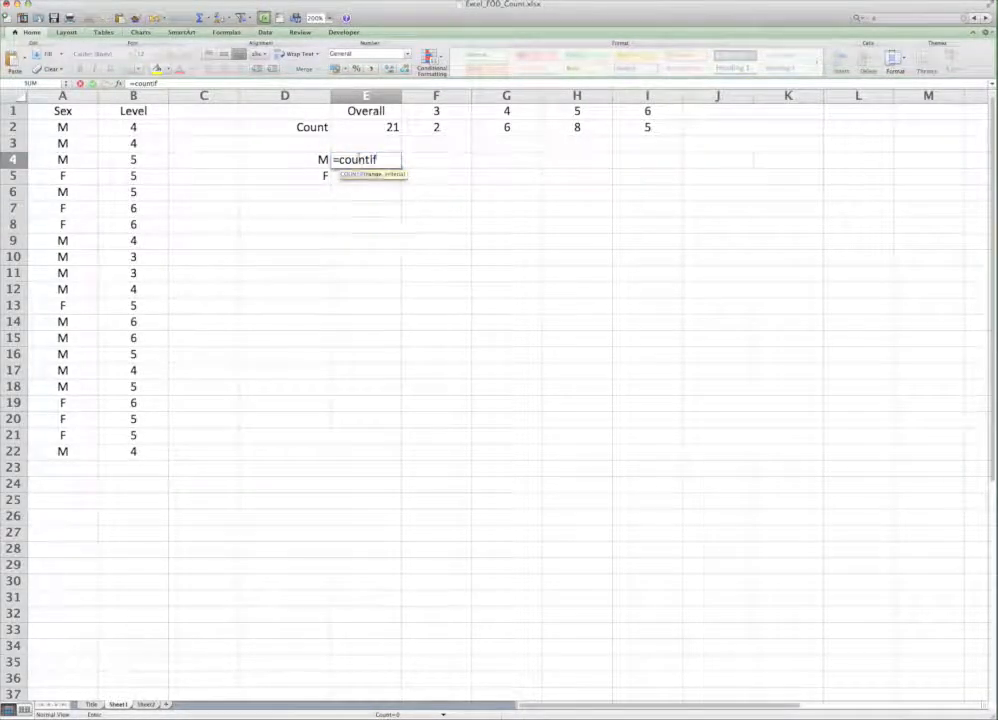
{"action": "left_click_drag", "start_coordinate": [60, 451], "coordinate": [60, 127]}
{"action": "type", "text": ","}
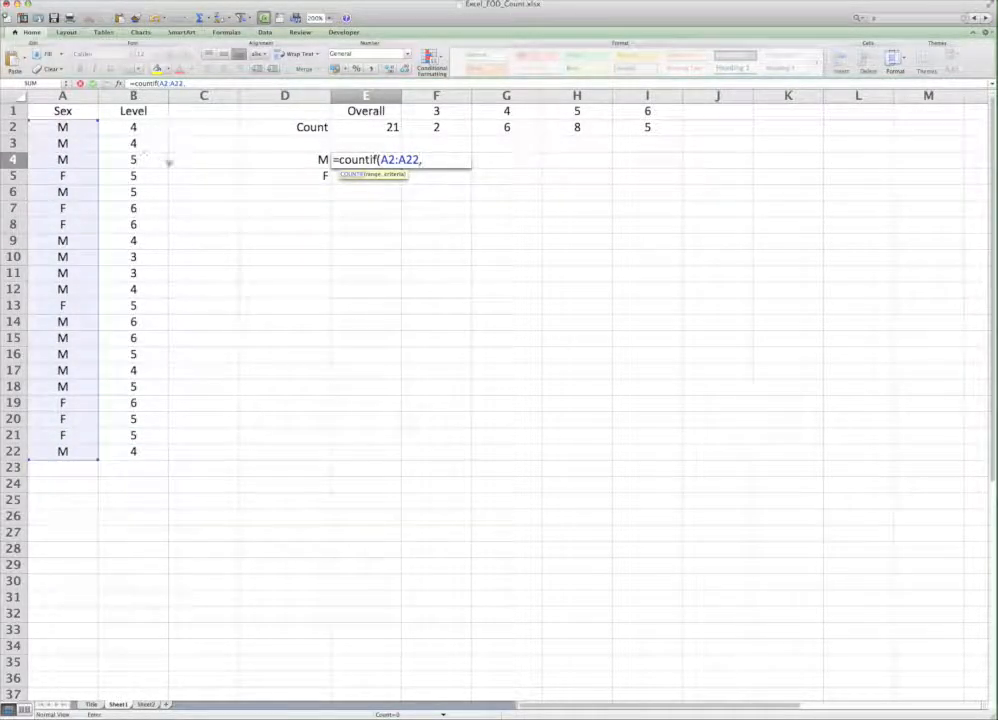
{"action": "left_click", "coordinate": [307, 159]}
{"action": "type", "text": ")"}
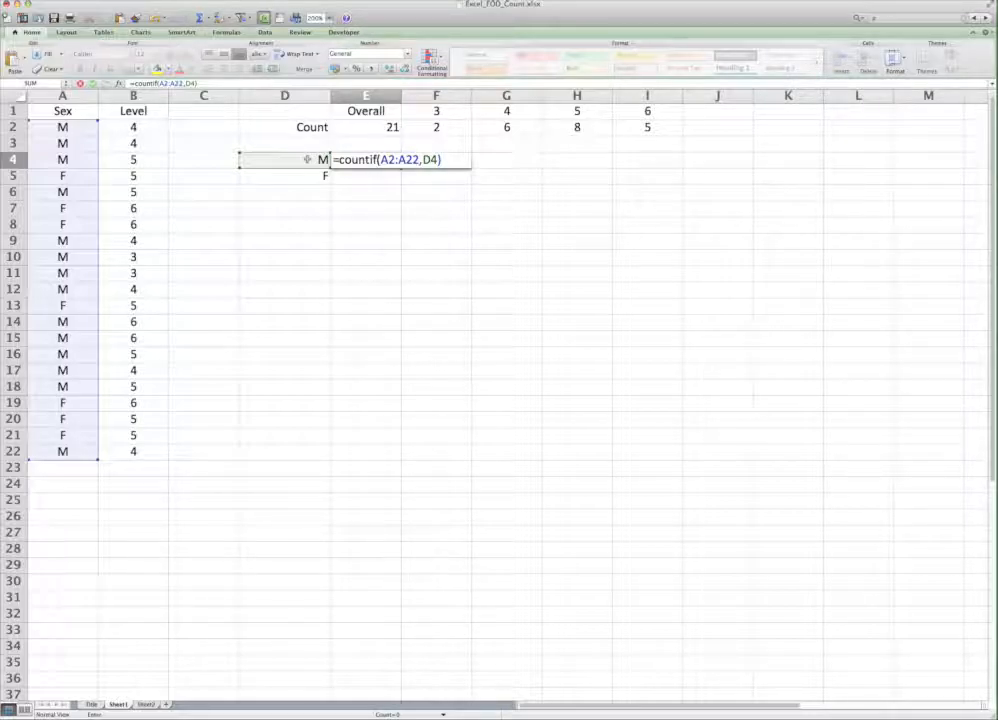
Step: Make the COUNTIF range in E4 absolute as $A$2:$A$22 and fill the formula down to E5
{"action": "left_click", "coordinate": [382, 161]}
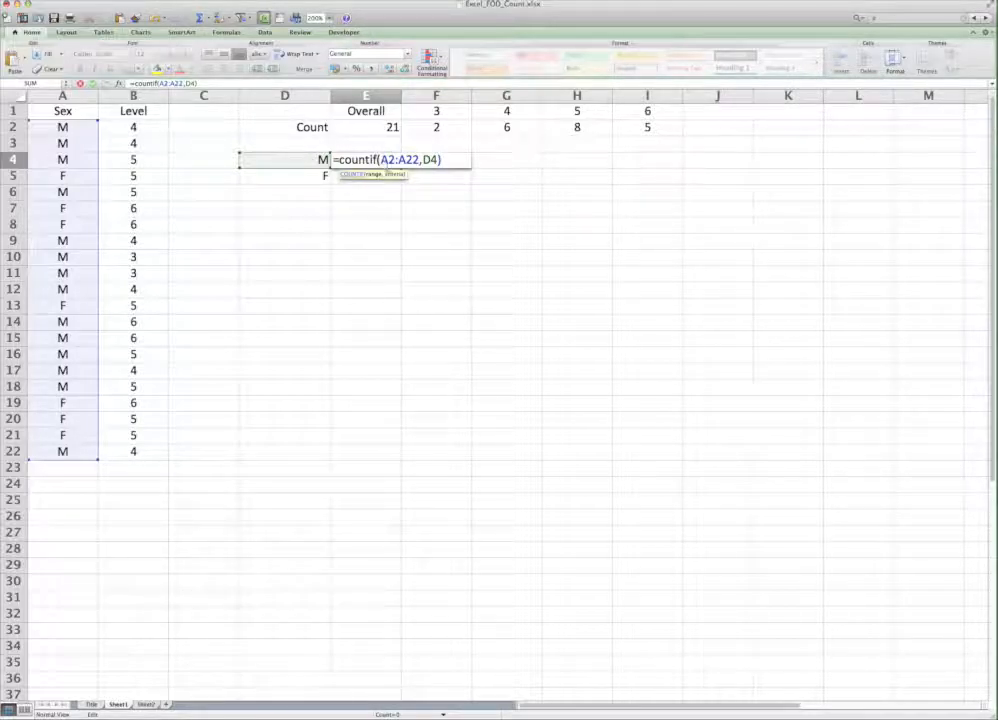
{"action": "type", "text": "$"}
{"action": "key", "text": "Right"}
{"action": "type", "text": "$"}
{"action": "key", "text": "Right"}
{"action": "key", "text": "Right"}
{"action": "type", "text": "$"}
{"action": "key", "text": "Right"}
{"action": "type", "text": "$"}
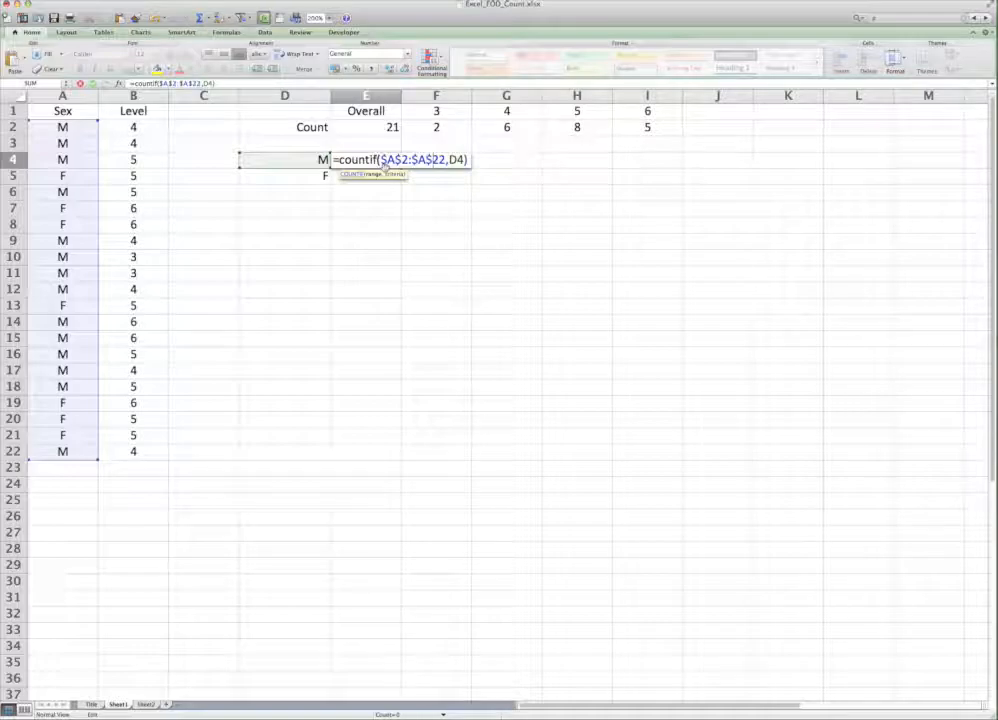
{"action": "key", "text": "Return"}
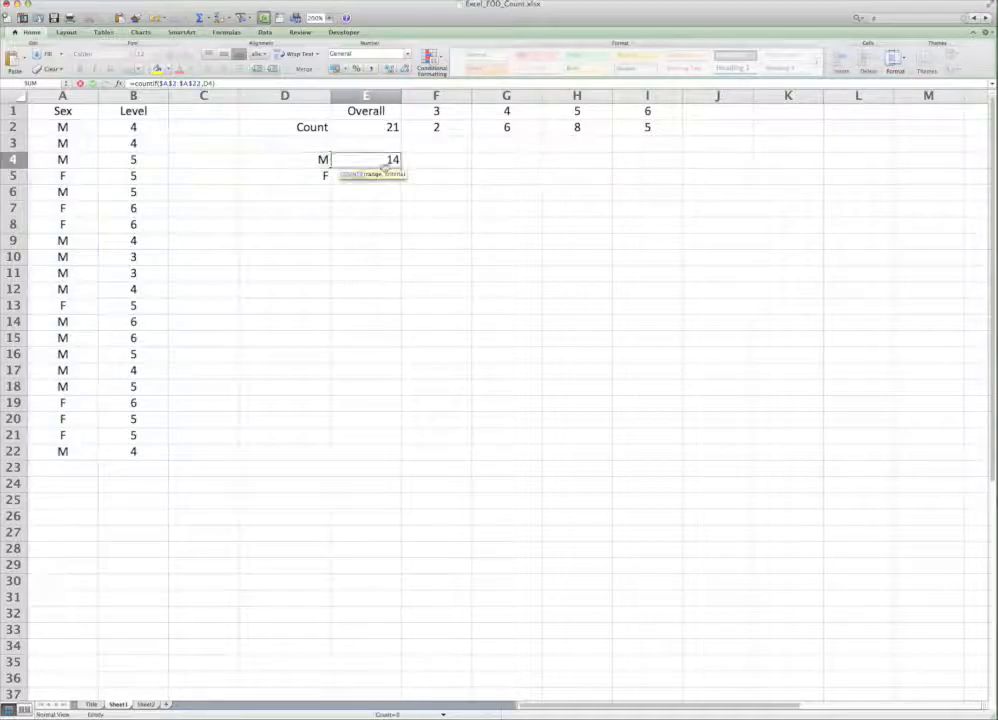
{"action": "left_click", "coordinate": [389, 161]}
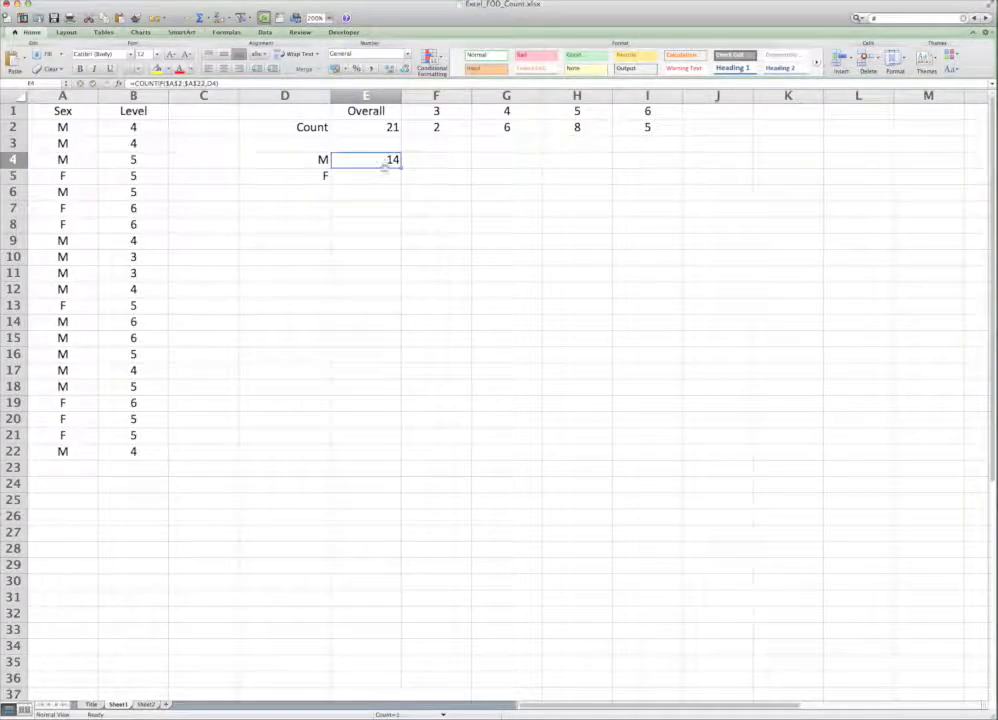
{"action": "left_click_drag", "start_coordinate": [399, 173], "coordinate": [398, 181]}
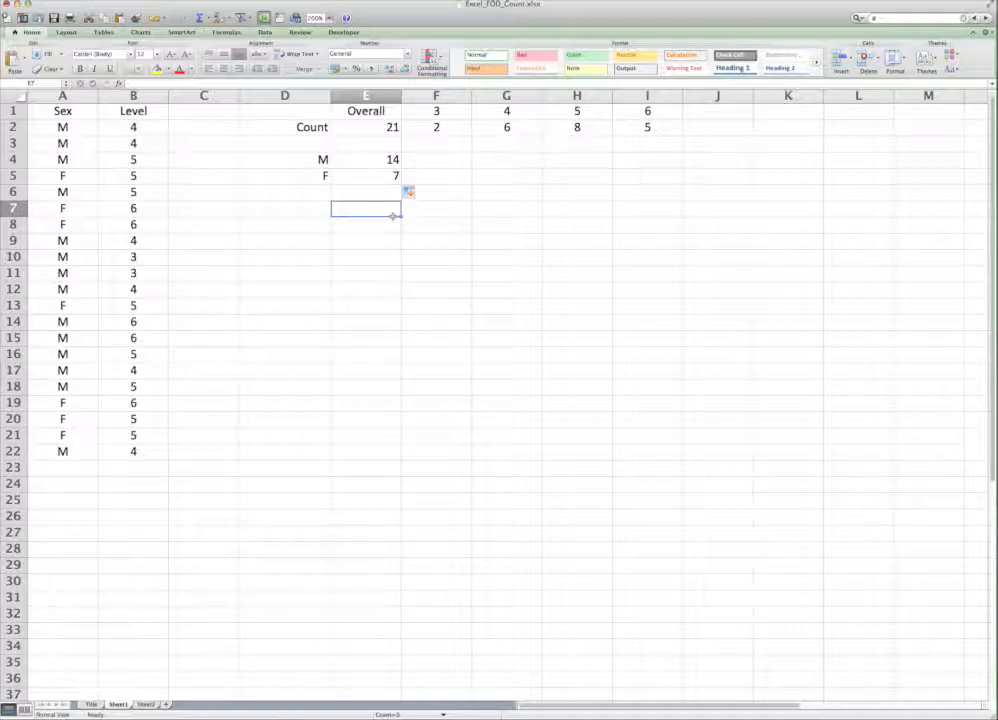
Step: Start a COUNTIFS formula in F4 with A2:A22 as the first criteria range and D4 as its criterion
{"action": "left_click", "coordinate": [442, 160]}
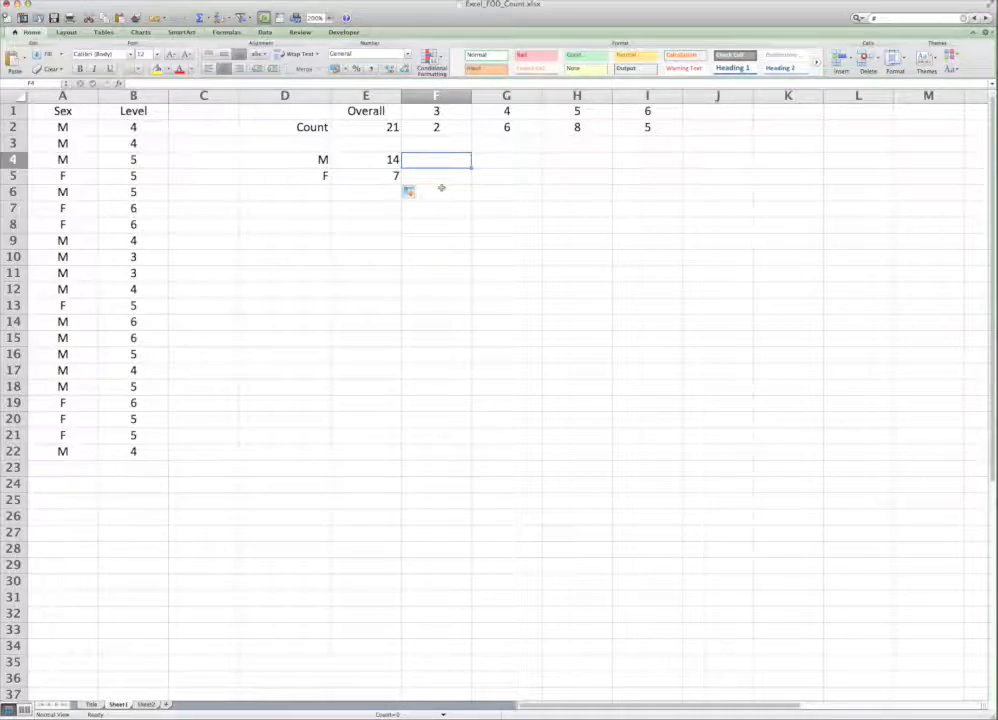
{"action": "type", "text": "=coint"}
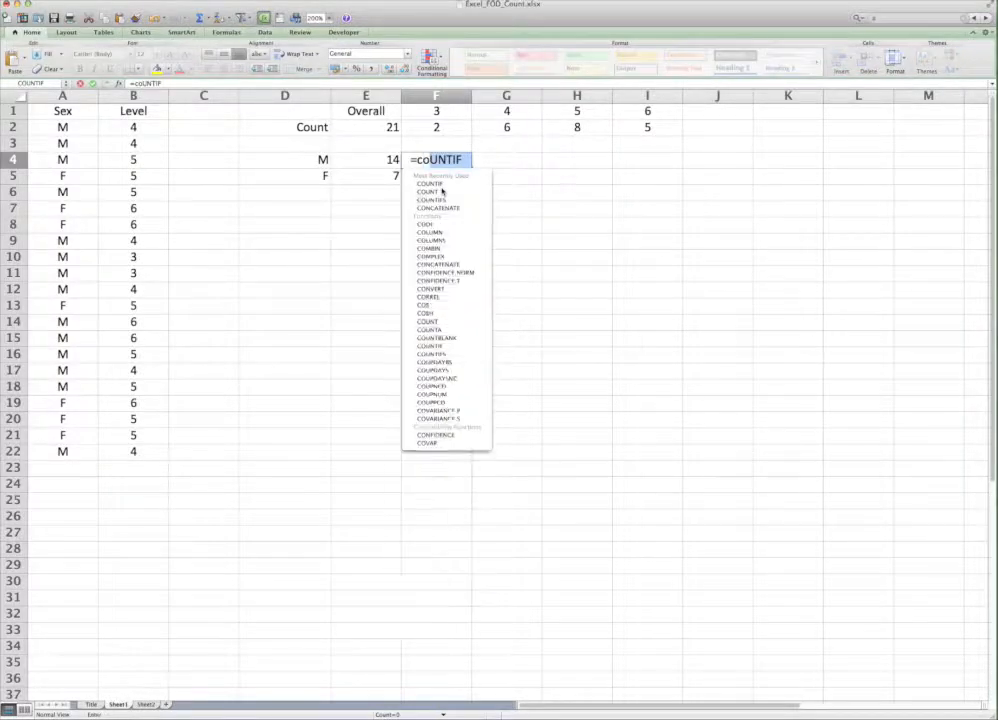
{"action": "key", "text": "BackSpace"}
{"action": "key", "text": "BackSpace"}
{"action": "key", "text": "BackSpace"}
{"action": "type", "text": "untifs("}
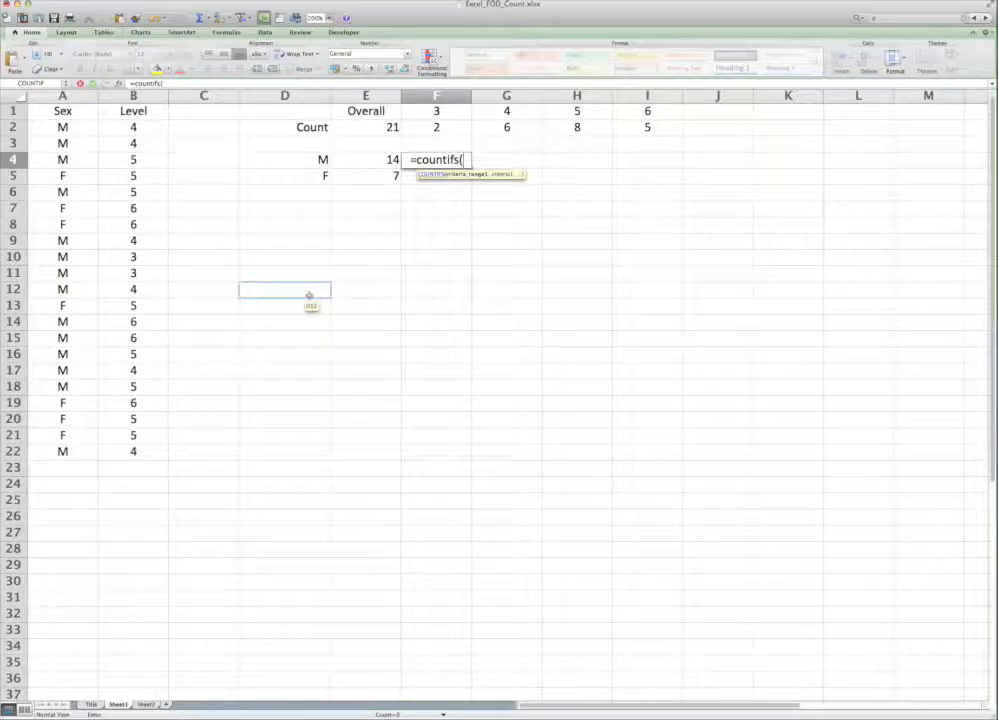
{"action": "left_click_drag", "start_coordinate": [70, 451], "coordinate": [75, 125]}
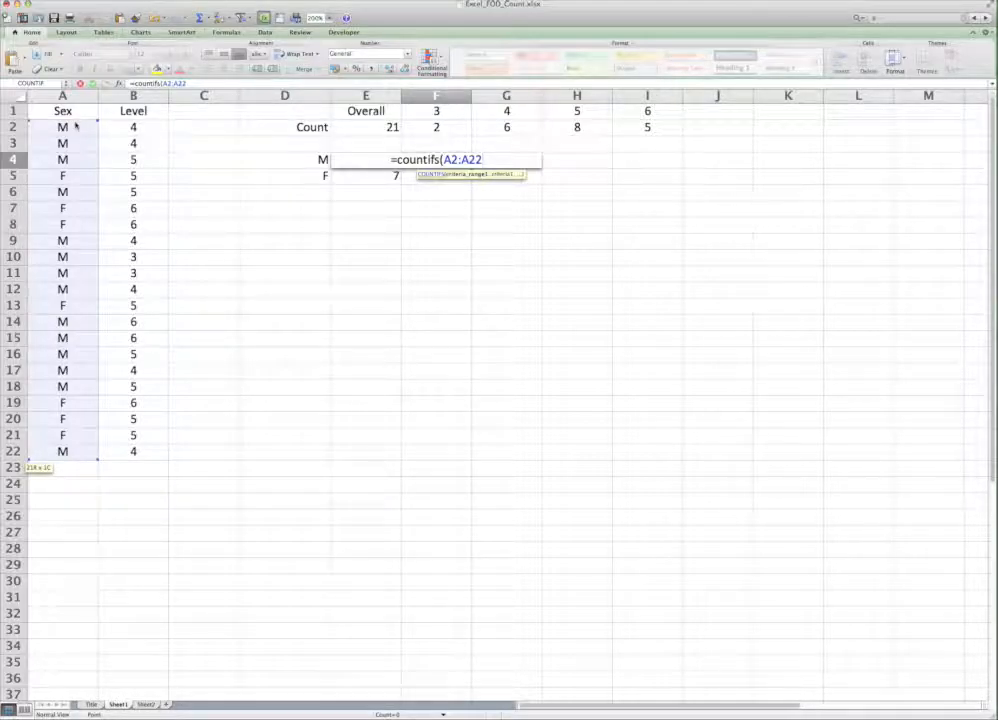
{"action": "type", "text": ","}
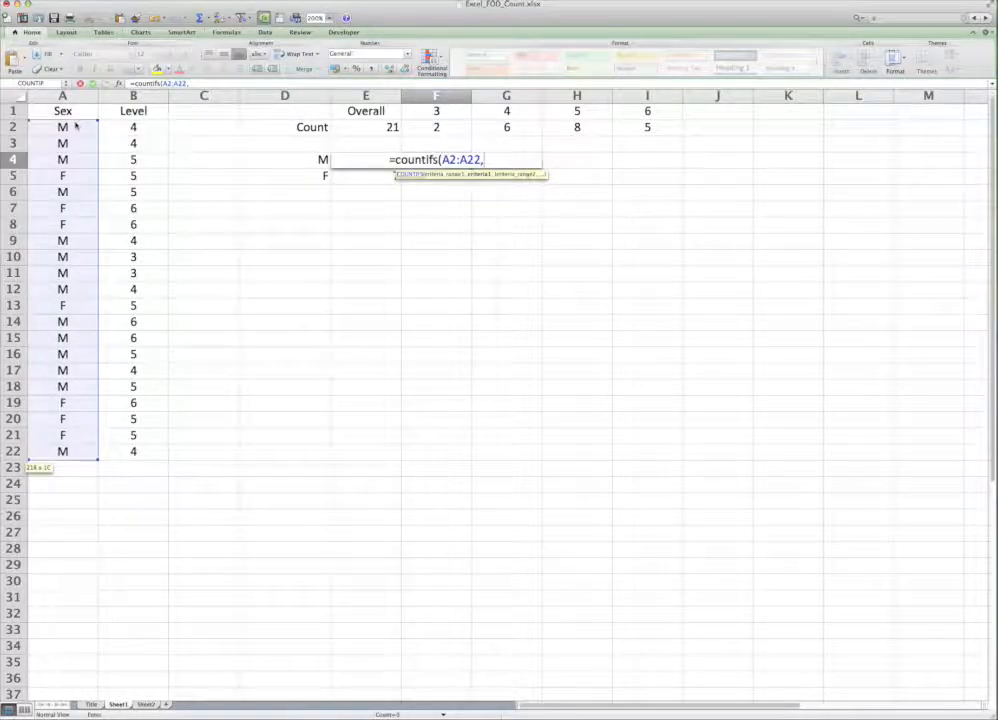
{"action": "left_click", "coordinate": [318, 160]}
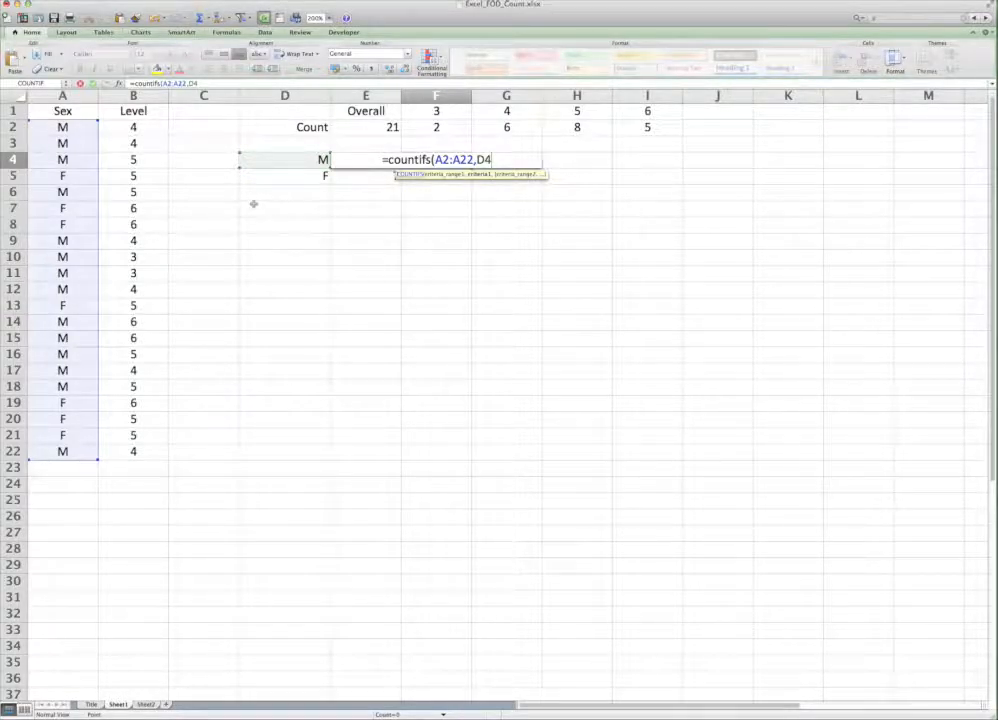
Step: Add the Level values B2:B22 as the second criteria range with F1 as its criterion, and close the COUNTIFS parenthesis
{"action": "type", "text": ","}
{"action": "left_click_drag", "start_coordinate": [133, 451], "coordinate": [147, 127]}
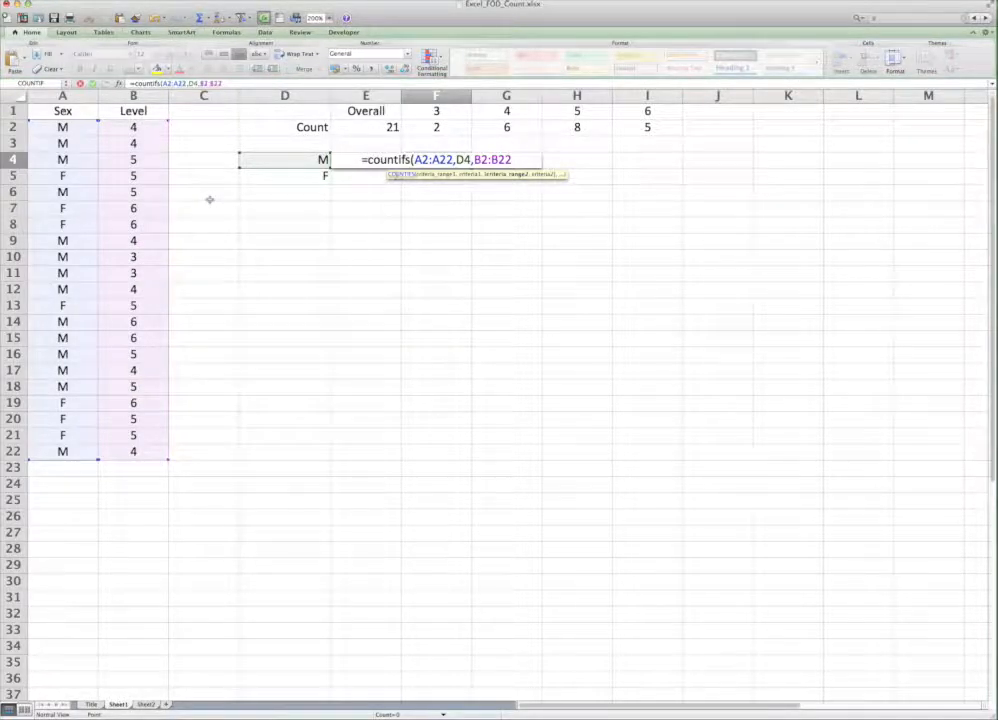
{"action": "type", "text": ","}
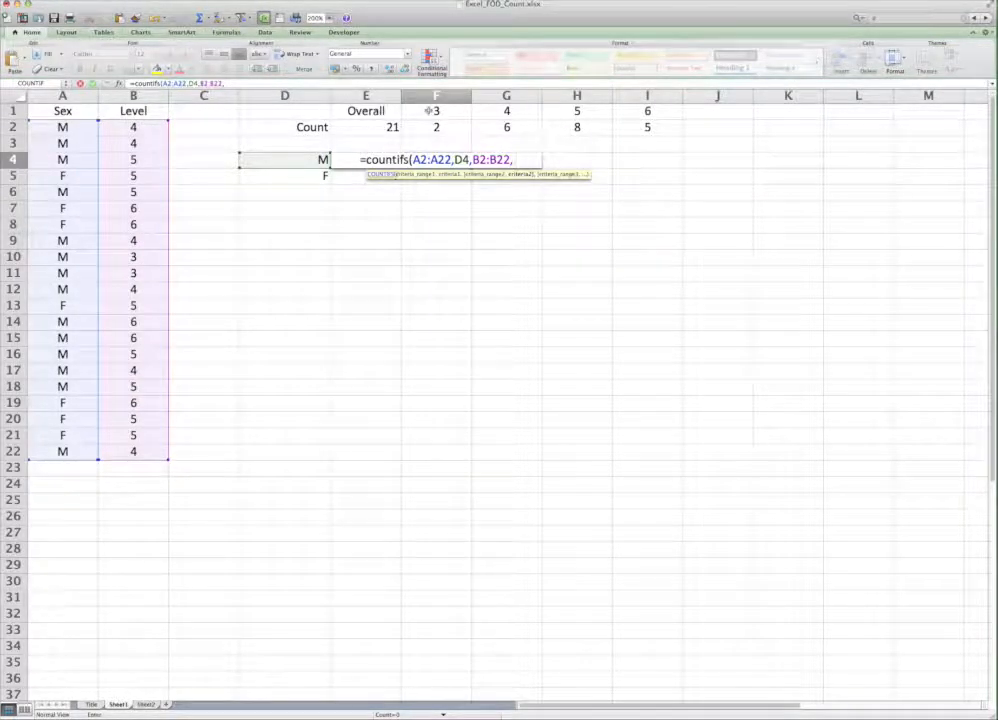
{"action": "left_click", "coordinate": [426, 113]}
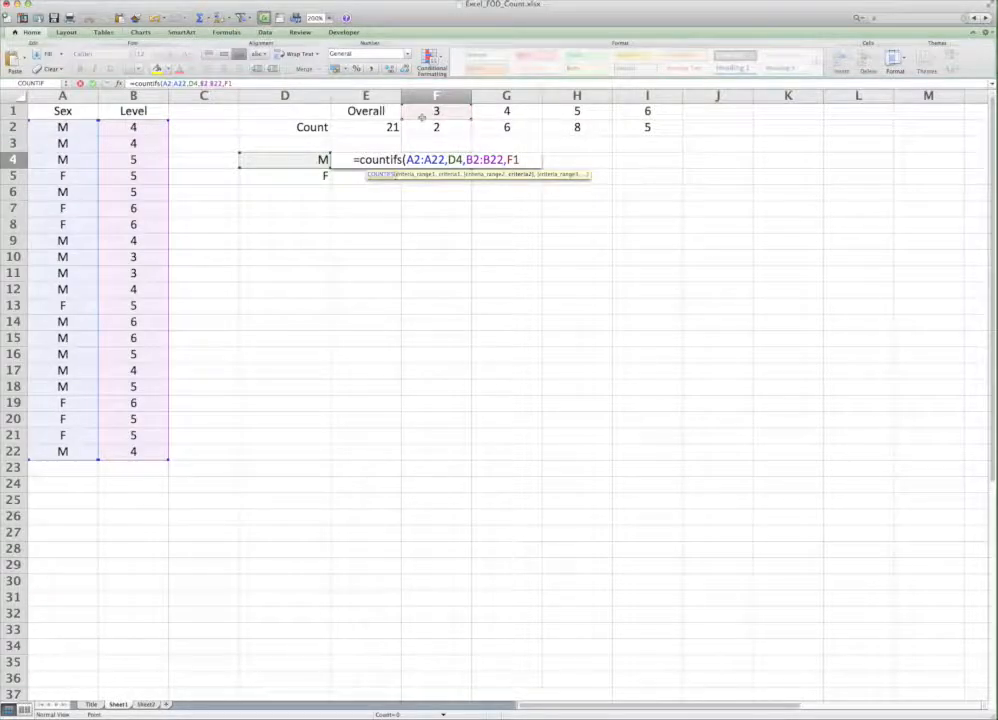
{"action": "type", "text": ")"}
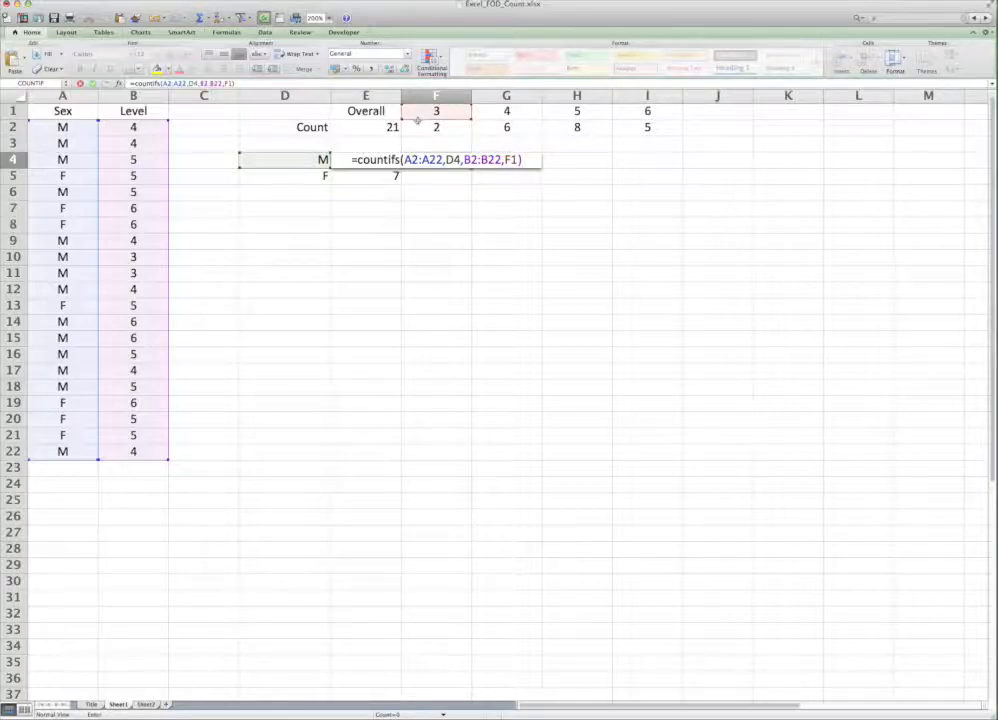
Step: Make the first criteria range in F4's COUNTIFS formula absolute as $A$2:$A$22
{"action": "left_click", "coordinate": [407, 163]}
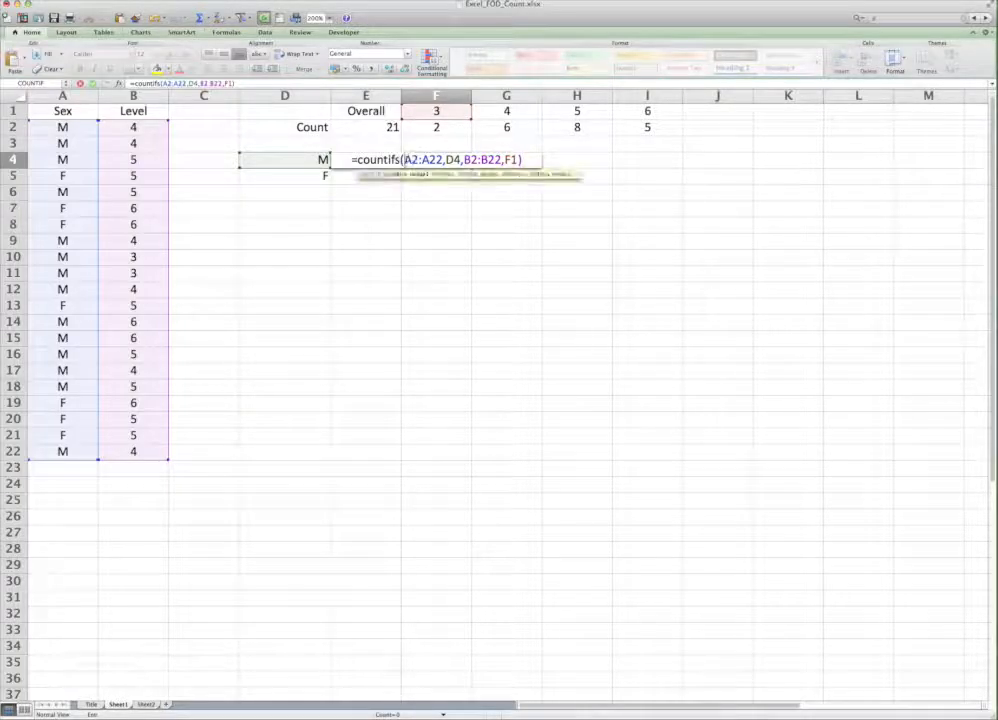
{"action": "type", "text": "$"}
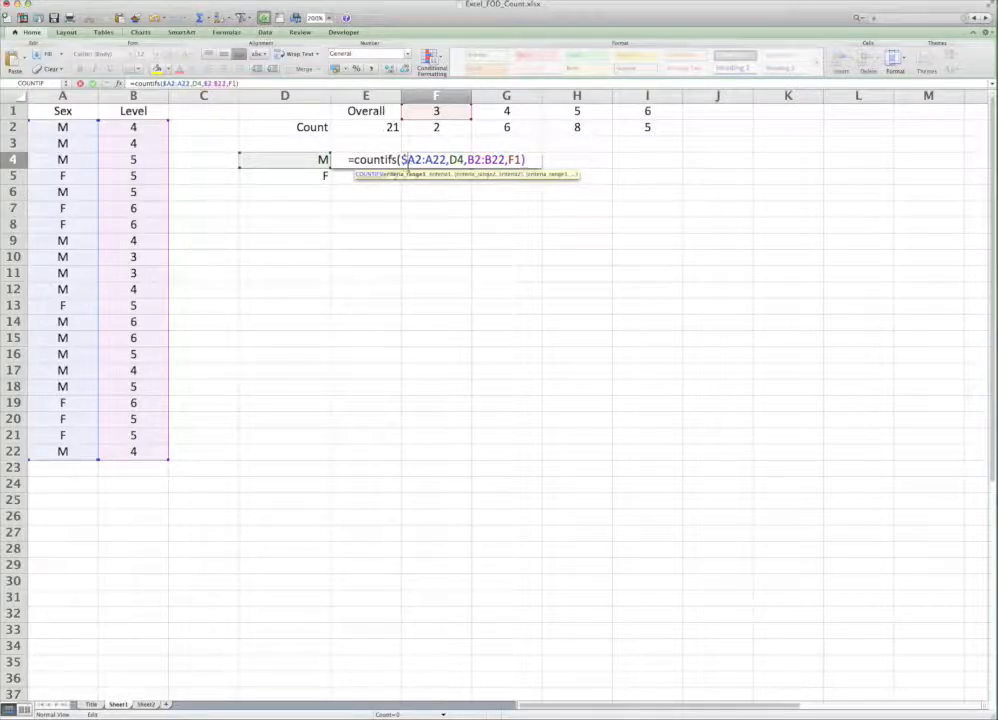
{"action": "key", "text": "Right"}
{"action": "type", "text": "$"}
{"action": "key", "text": "Right"}
{"action": "key", "text": "Right"}
{"action": "type", "text": "$"}
{"action": "key", "text": "Right"}
{"action": "type", "text": "$"}
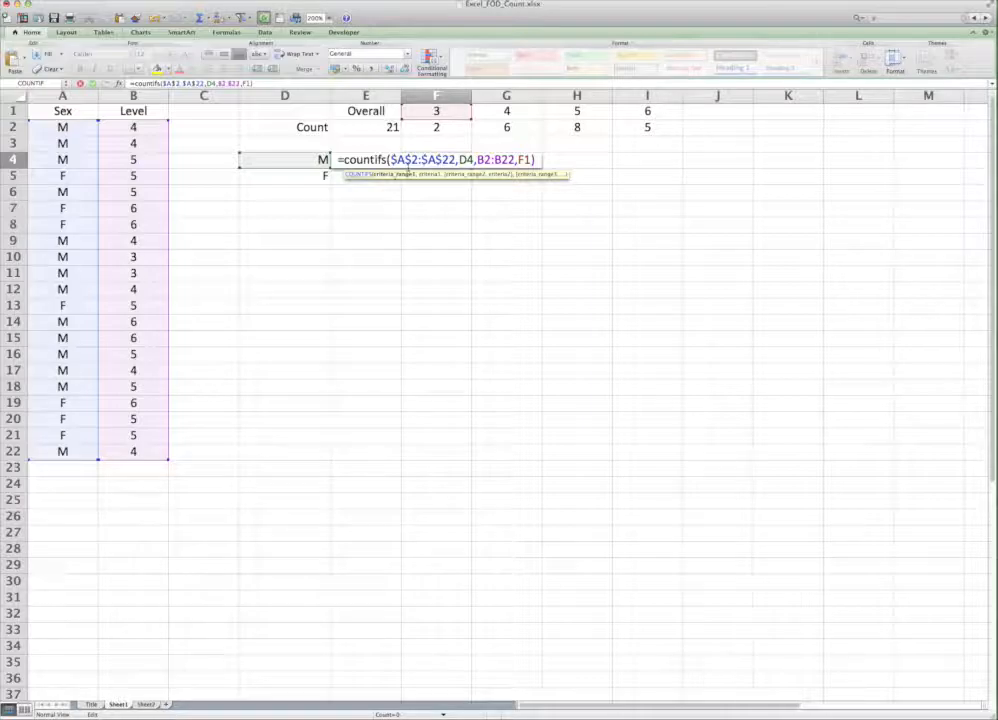
Step: Make the first criterion in F4's COUNTIFS formula absolute as $D$4
{"action": "key", "text": "Right"}
{"action": "key", "text": "Right"}
{"action": "key", "text": "Right"}
{"action": "type", "text": "$"}
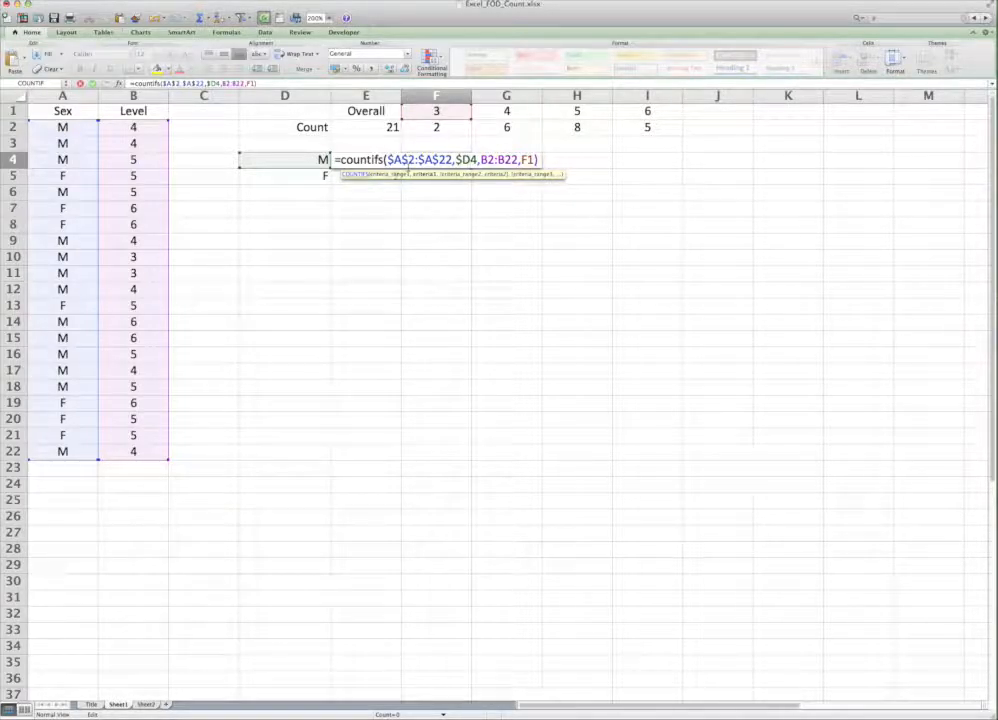
{"action": "key", "text": "Right"}
{"action": "type", "text": "$"}
Step: Make the second criteria range in F4's COUNTIFS formula absolute as $B$2:$B$22 and enter the formula
{"action": "key", "text": "Right"}
{"action": "type", "text": "$"}
{"action": "key", "text": "Right"}
{"action": "type", "text": "$"}
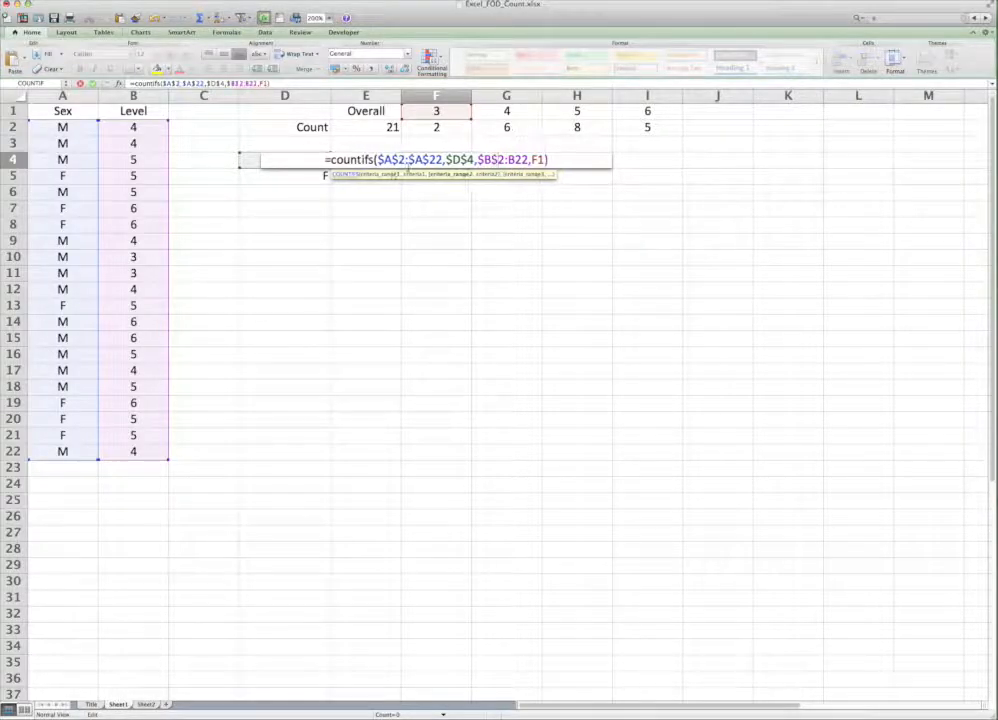
{"action": "key", "text": "Right"}
{"action": "key", "text": "Right"}
{"action": "type", "text": "$"}
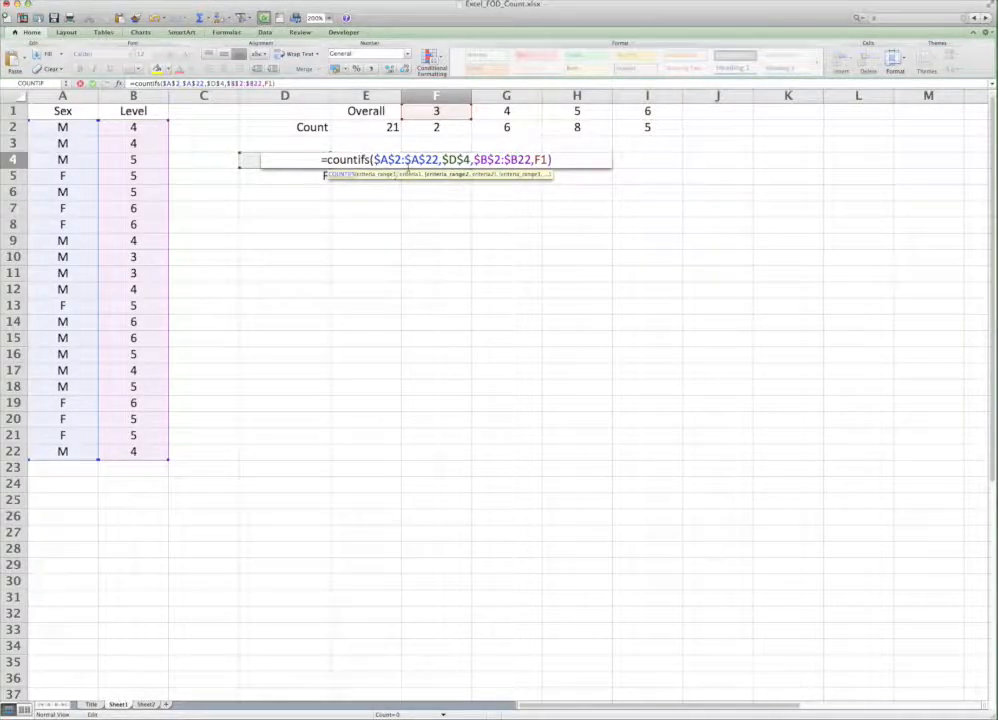
{"action": "key", "text": "Right"}
{"action": "type", "text": "$"}
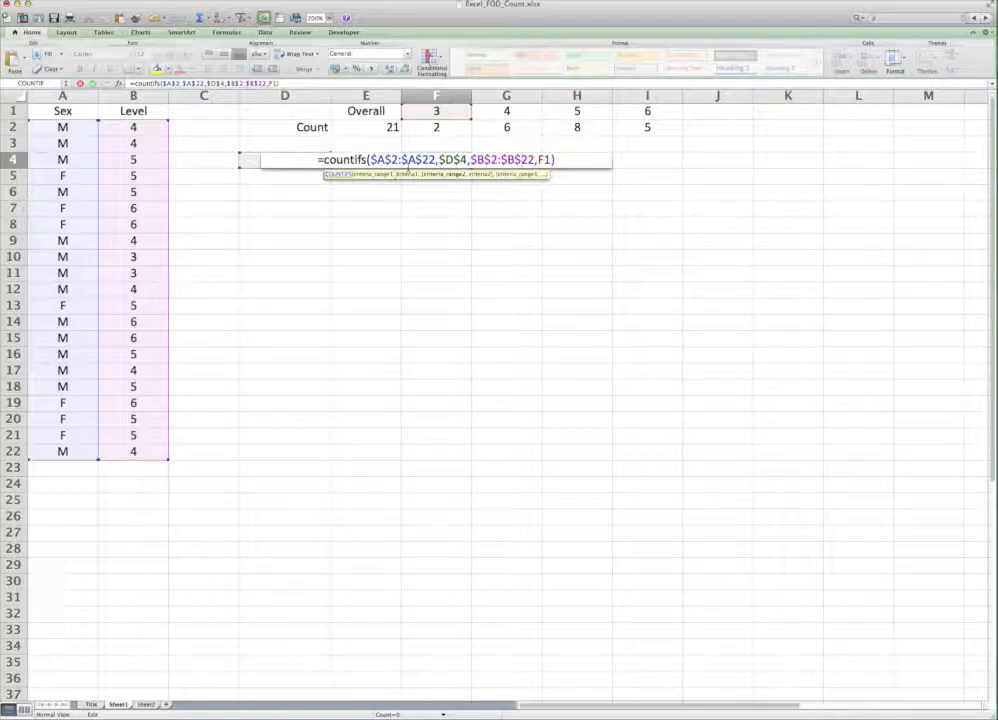
{"action": "key", "text": "Return"}
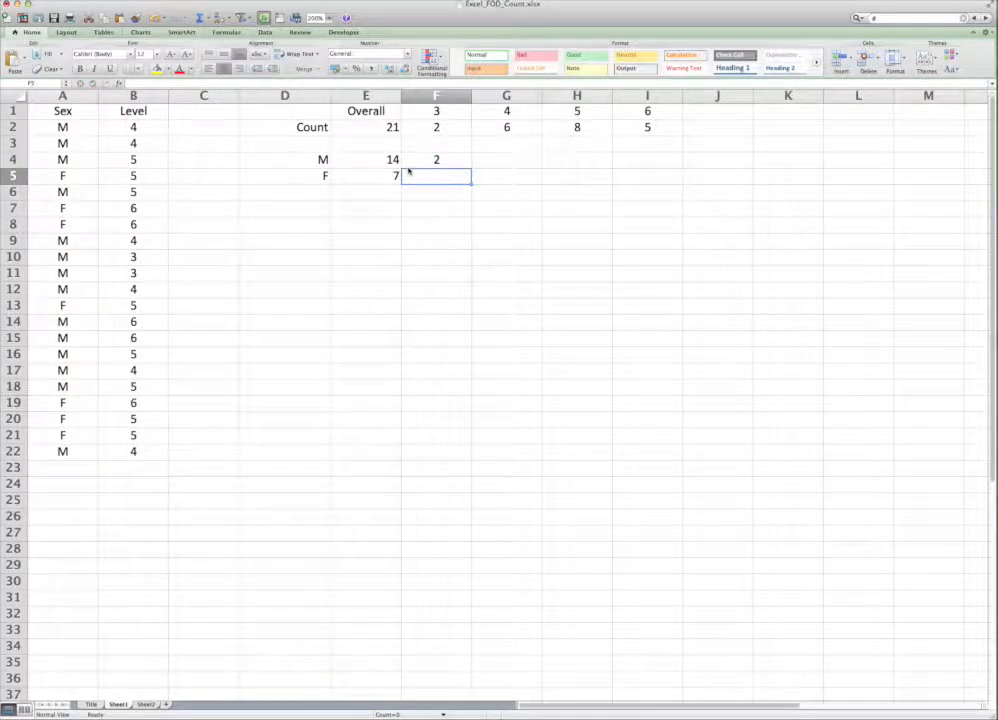
Step: Fill the COUNTIFS formula from F4 across to I4 and inspect the copied formula in G4
{"action": "left_click", "coordinate": [425, 162]}
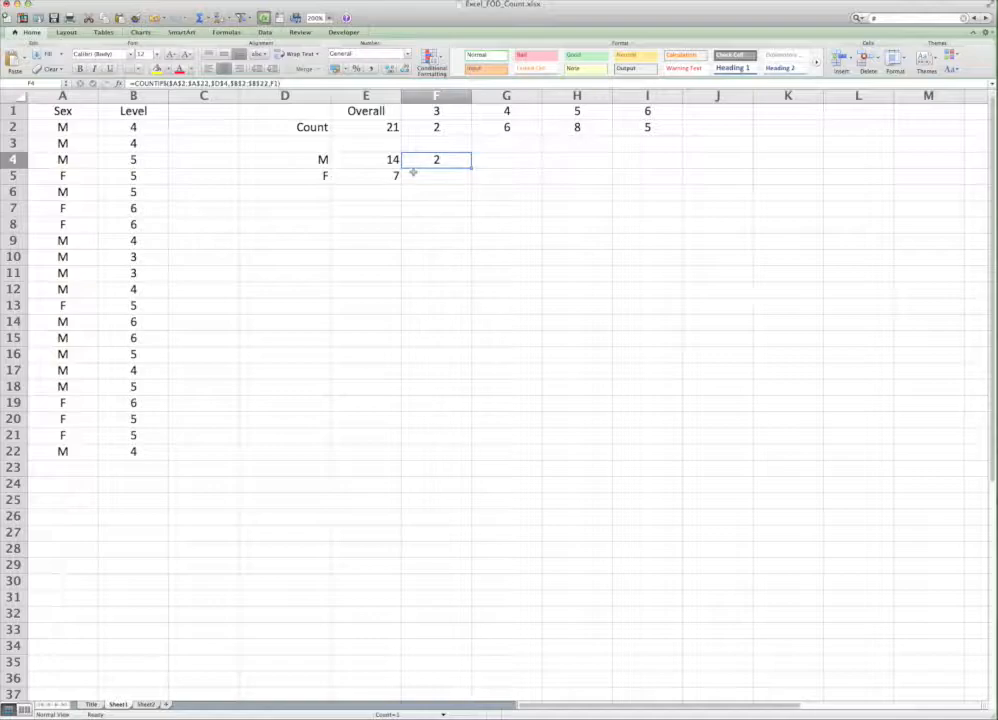
{"action": "left_click_drag", "start_coordinate": [470, 168], "coordinate": [649, 175]}
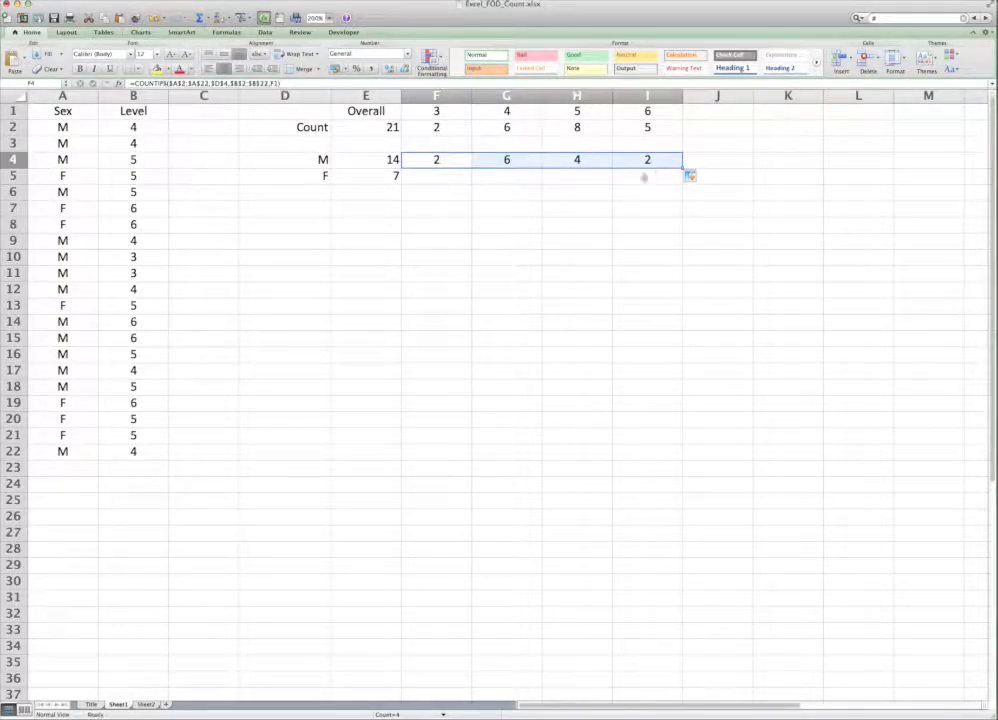
{"action": "left_click", "coordinate": [510, 164]}
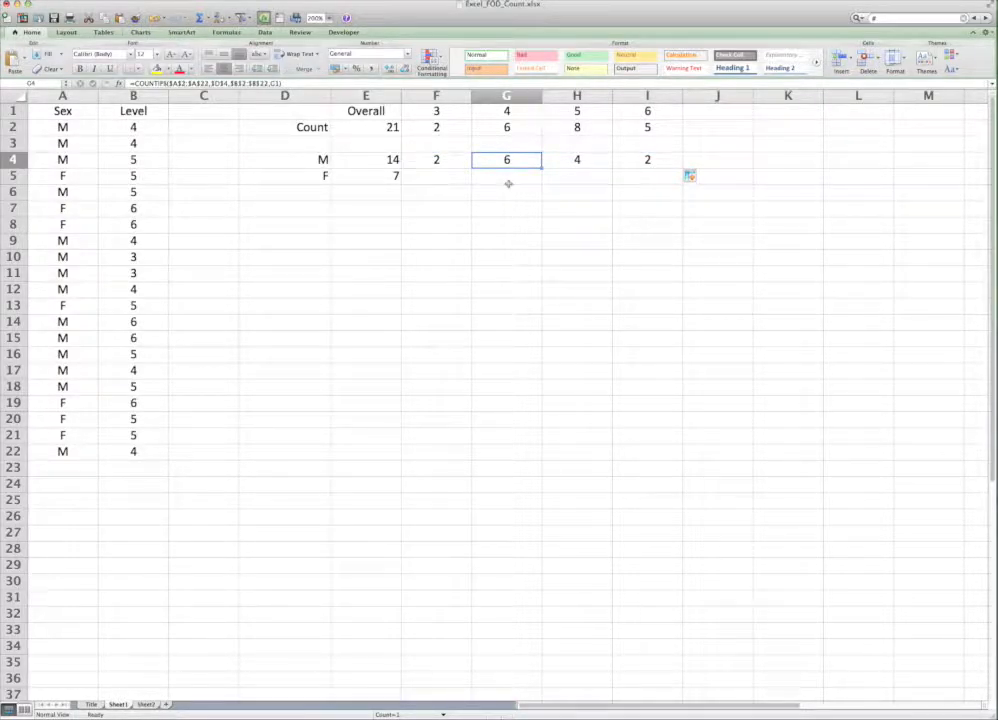
Step: Fill the COUNTIFS formula from F4 down into F5 for the F row
{"action": "left_click", "coordinate": [440, 160]}
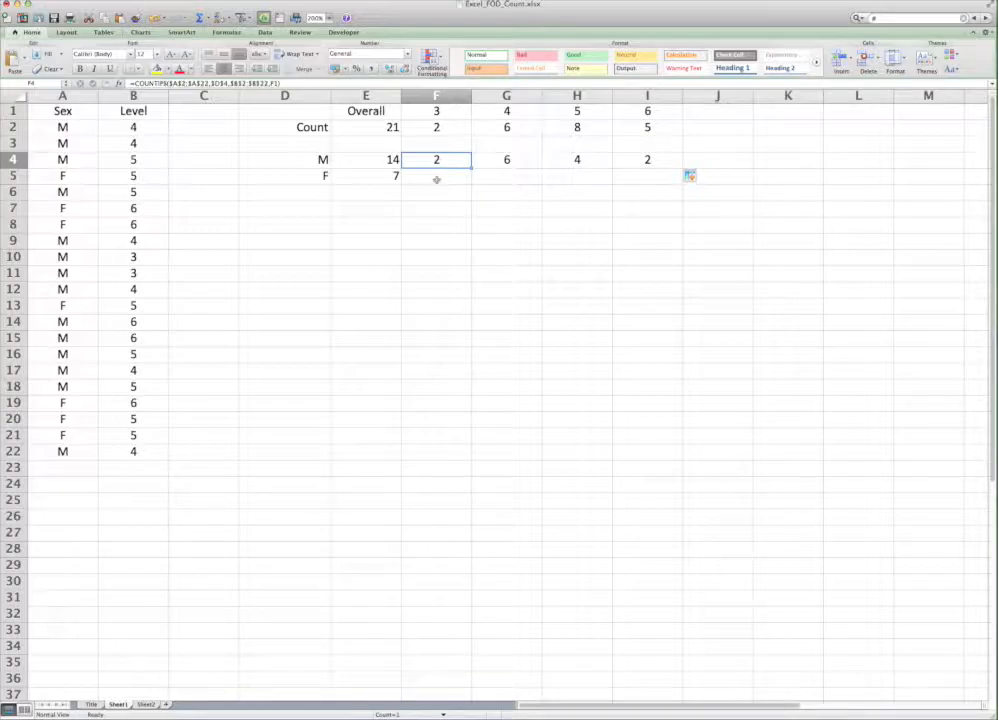
{"action": "left_click", "coordinate": [436, 180]}
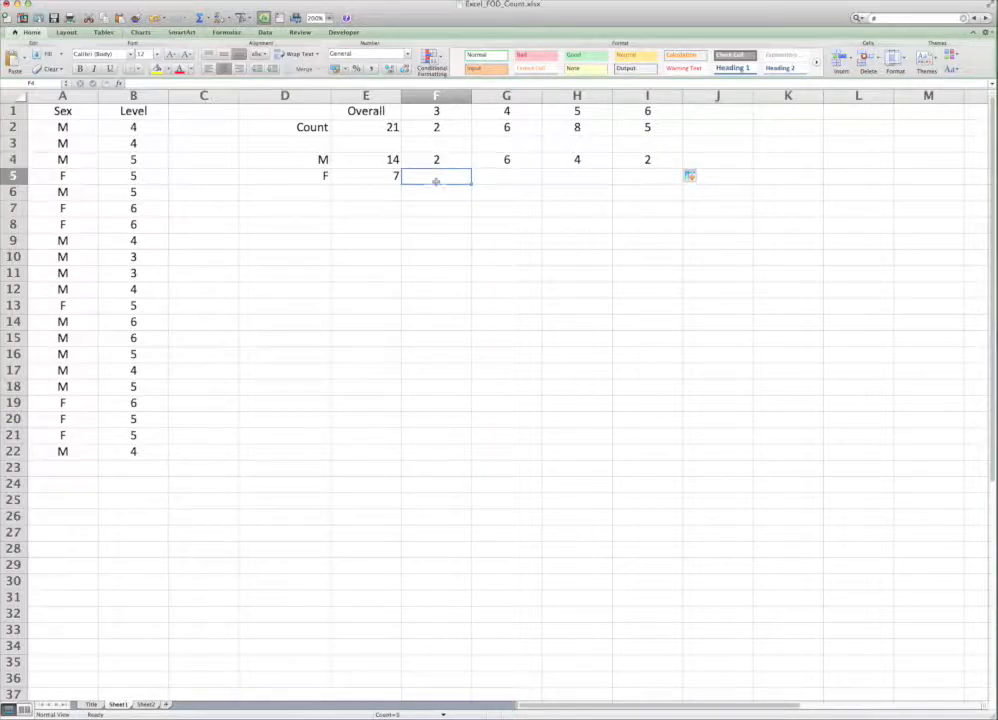
{"action": "left_click", "coordinate": [439, 163]}
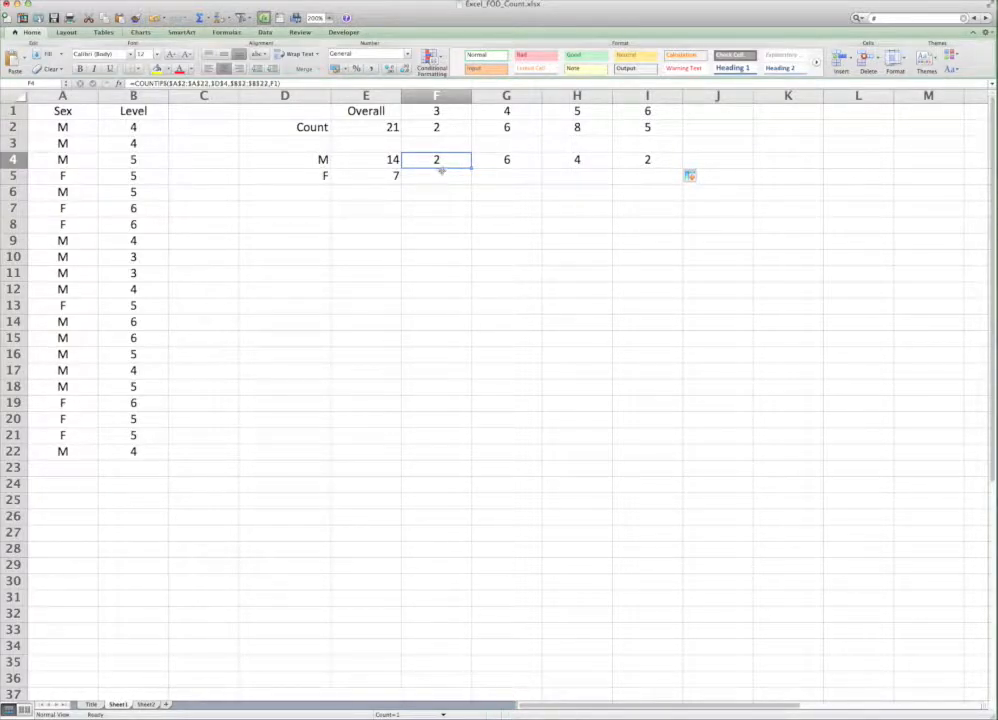
{"action": "left_click_drag", "start_coordinate": [471, 167], "coordinate": [470, 182]}
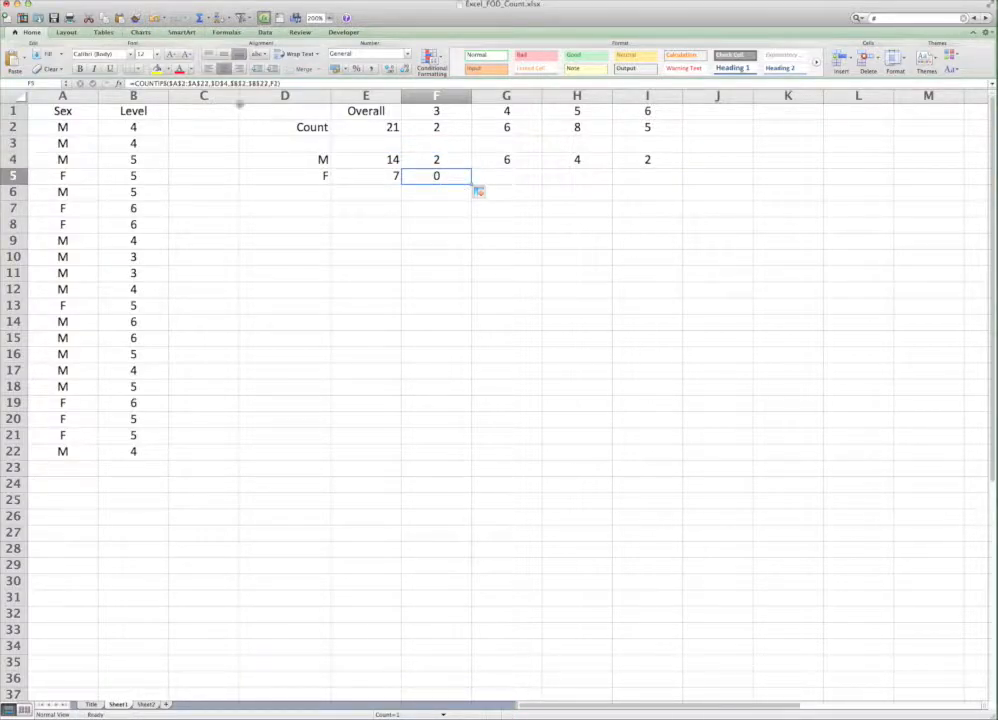
Step: Change the first criterion in F5's COUNTIFS formula to $D$5
{"action": "left_click", "coordinate": [223, 84]}
{"action": "key", "text": "Left"}
{"action": "key", "text": "Left"}
{"action": "key", "text": "Left"}
{"action": "key", "text": "Left"}
{"action": "key", "text": "Left"}
{"action": "key", "text": "Left"}
{"action": "key", "text": "Left"}
{"action": "key", "text": "Left"}
{"action": "key", "text": "Left"}
{"action": "key", "text": "Left"}
{"action": "key", "text": "Left"}
{"action": "key", "text": "Left"}
{"action": "key", "text": "Left"}
{"action": "key", "text": "Left"}
{"action": "key", "text": "Left"}
{"action": "key", "text": "BackSpace"}
{"action": "type", "text": "5"}
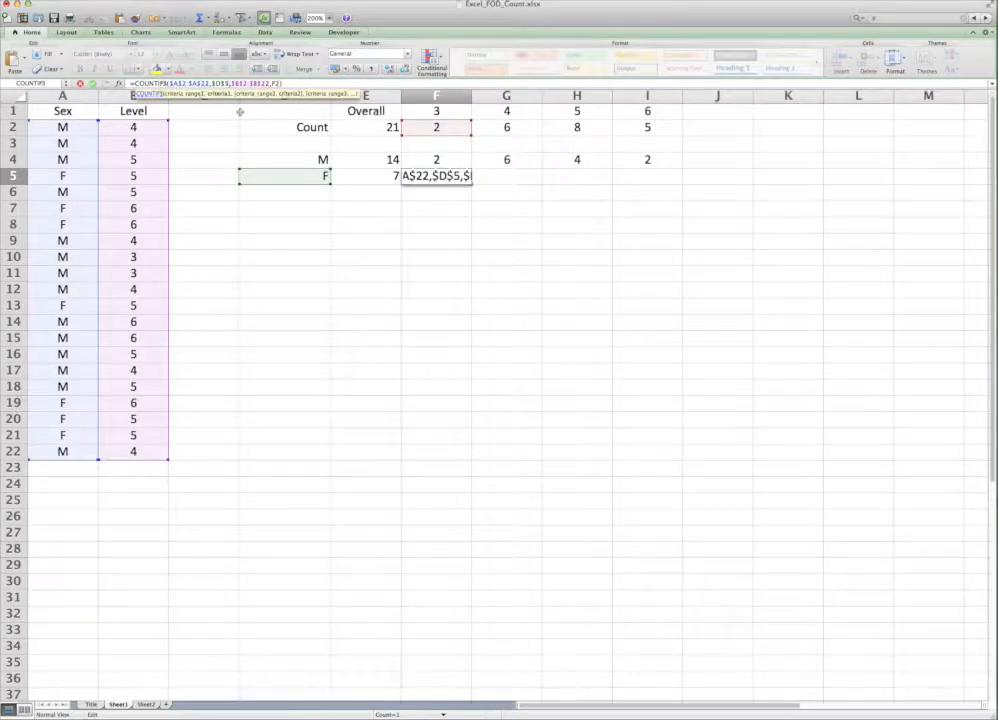
{"action": "key", "text": "Return"}
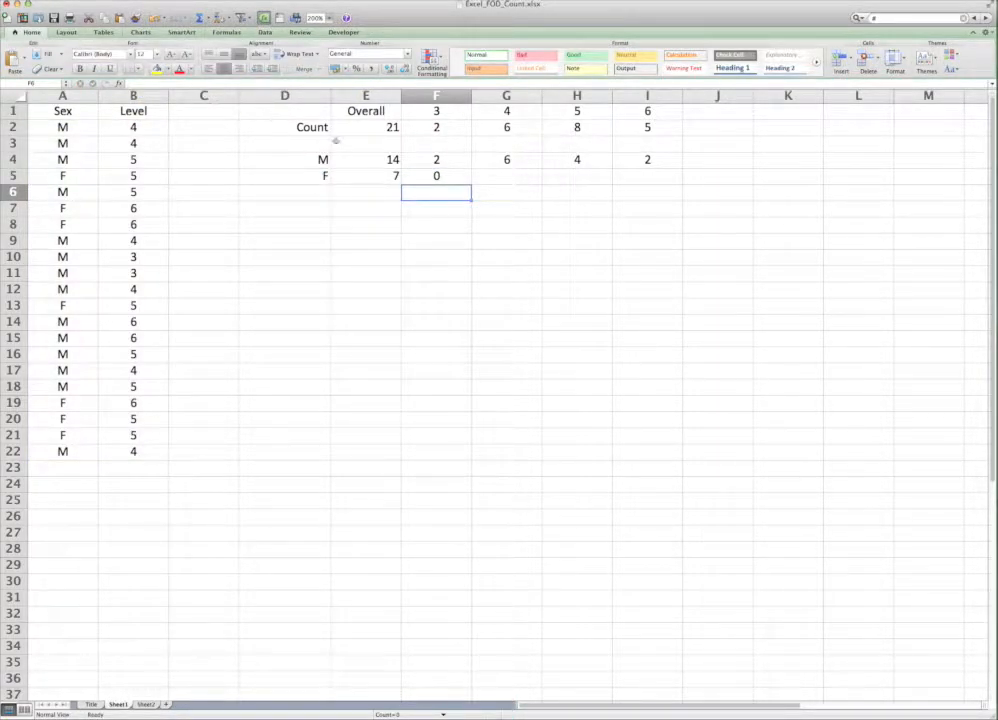
Step: Fill the COUNTIFS formula from F5 across to I5
{"action": "left_click", "coordinate": [434, 175]}
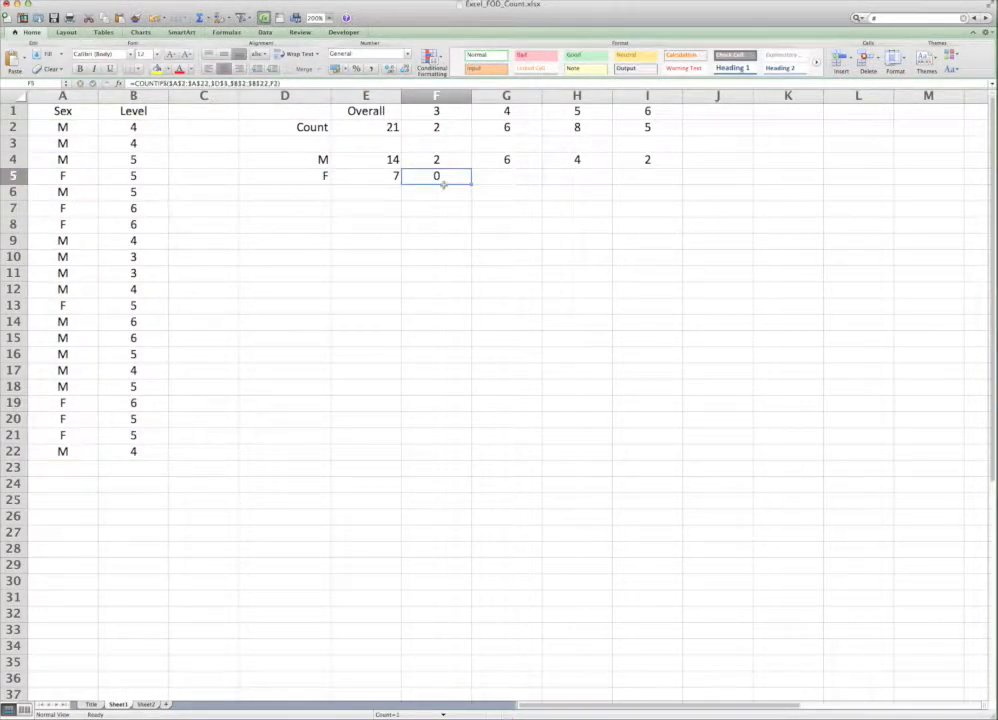
{"action": "left_click_drag", "start_coordinate": [471, 183], "coordinate": [651, 176]}
{"action": "left_click", "coordinate": [589, 205]}
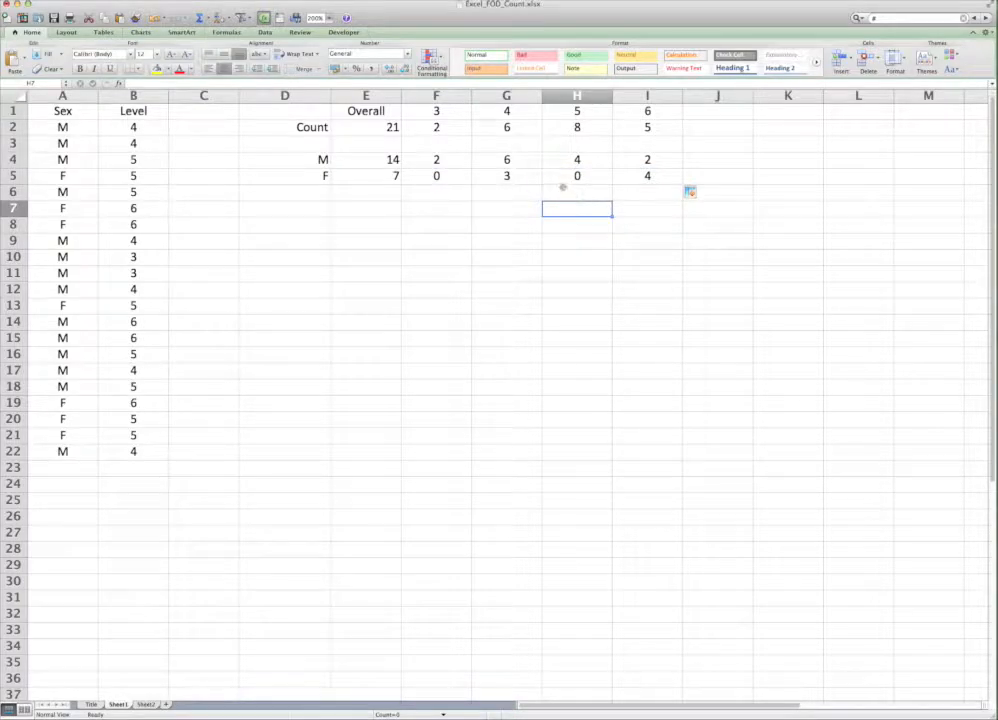
Step: Change the second criterion in F5's COUNTIFS formula to F1 and refill the formula across to I5
{"action": "left_click", "coordinate": [441, 175]}
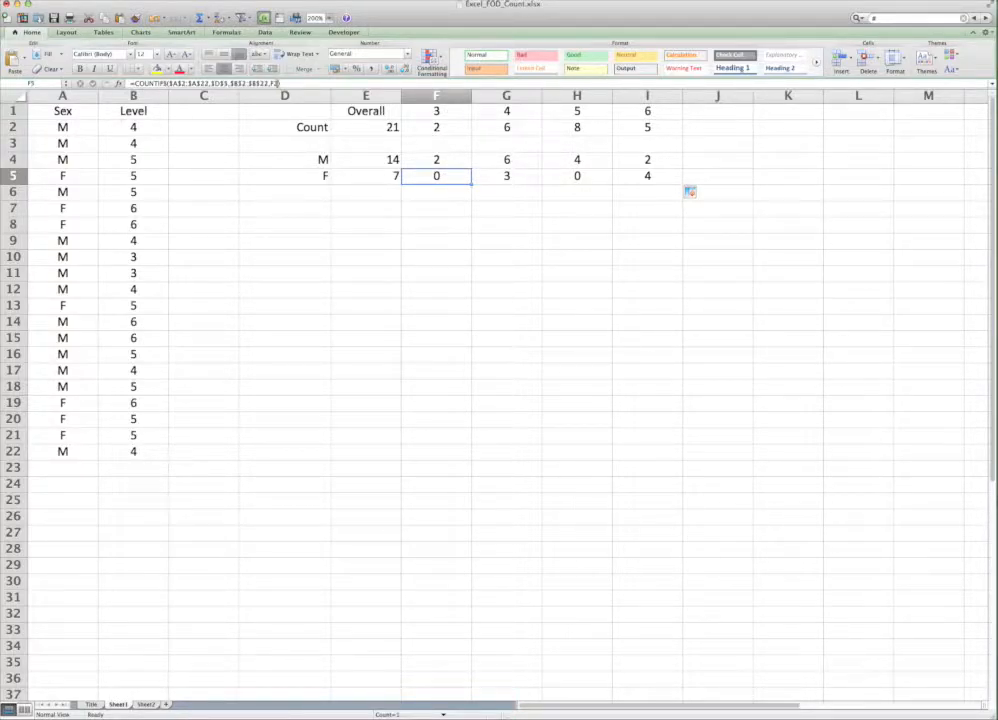
{"action": "left_click", "coordinate": [278, 83]}
{"action": "key", "text": "BackSpace"}
{"action": "type", "text": "1"}
{"action": "key", "text": "Return"}
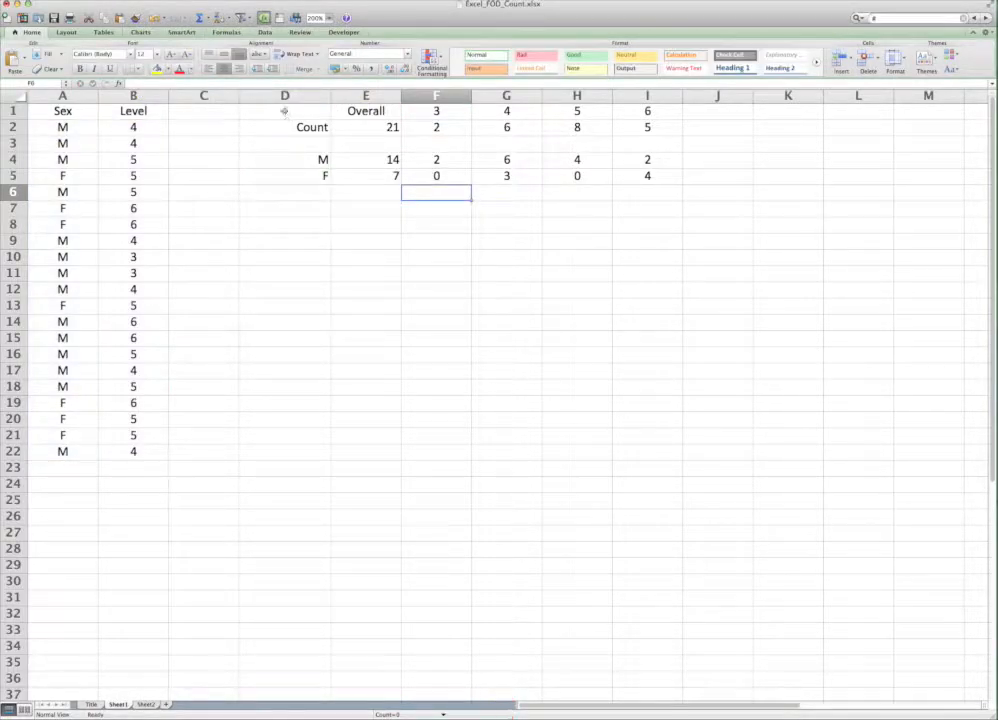
{"action": "left_click", "coordinate": [438, 176]}
{"action": "left_click_drag", "start_coordinate": [474, 185], "coordinate": [650, 178]}
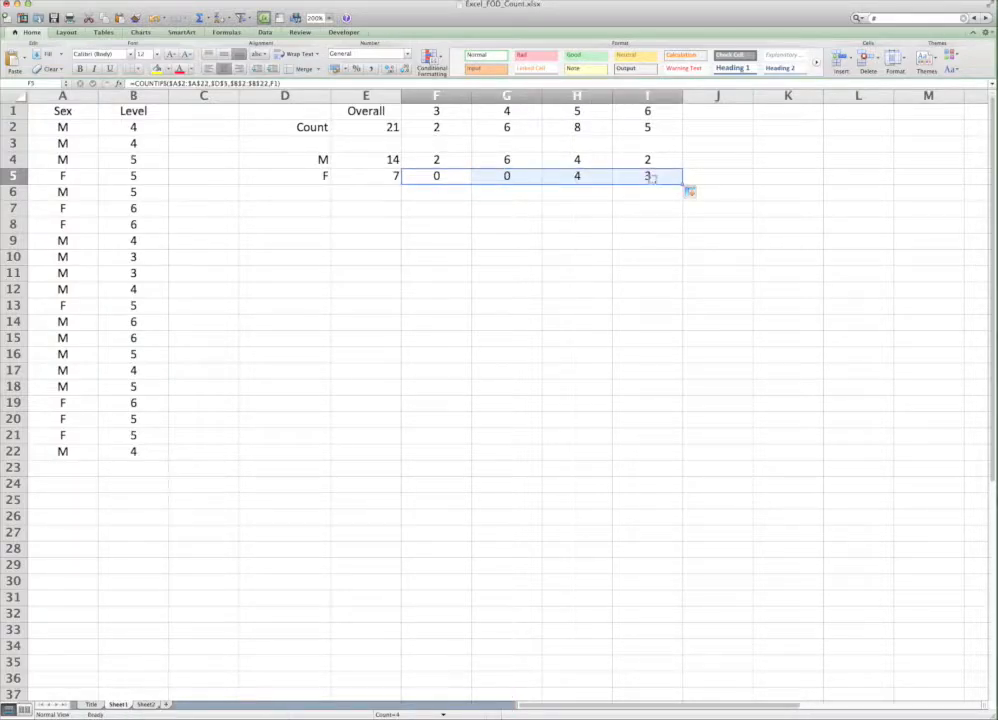
Step: Check the total of the sex-by-level counts in F4:I5 by switching the status bar calculation to Sum
{"action": "left_click", "coordinate": [436, 178]}
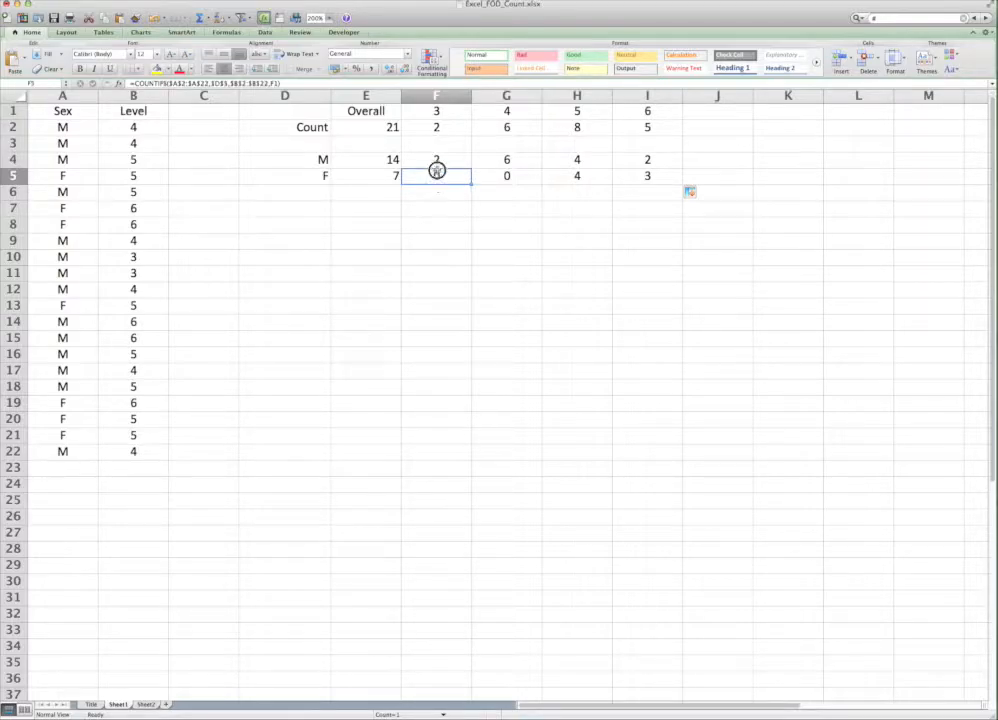
{"action": "left_click_drag", "start_coordinate": [437, 167], "coordinate": [622, 165]}
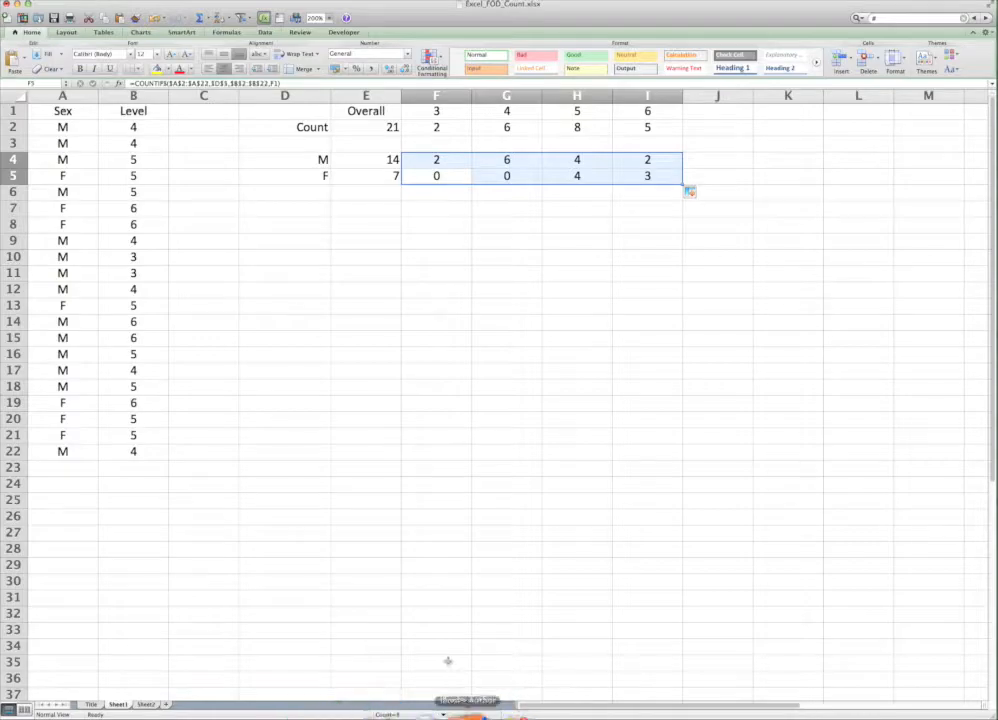
{"action": "left_click", "coordinate": [443, 713]}
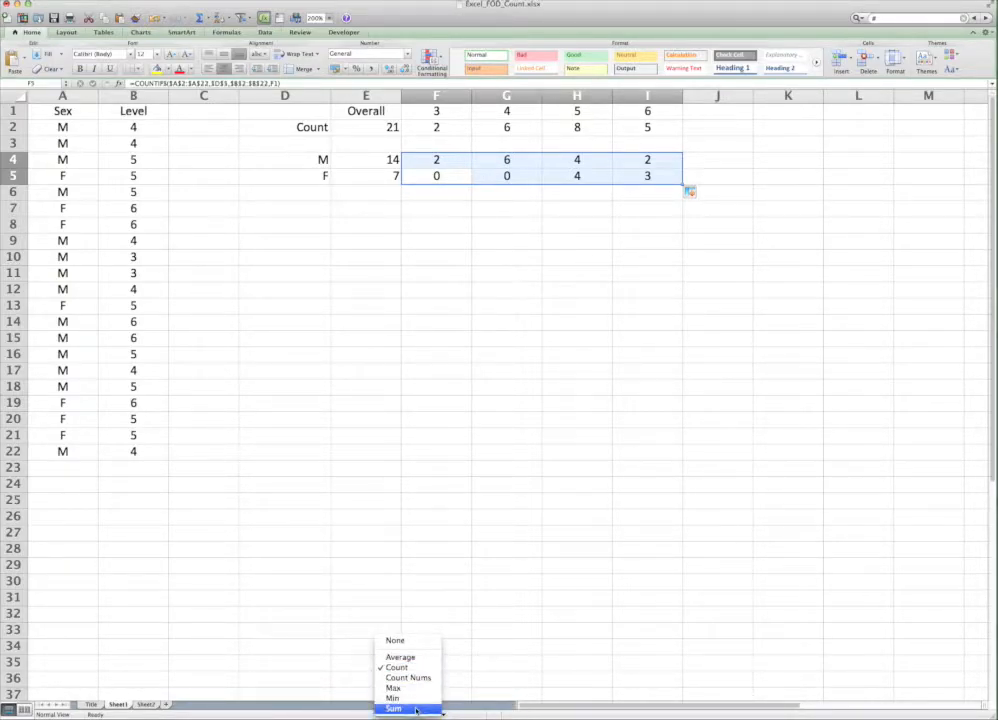
{"action": "left_click", "coordinate": [400, 708]}
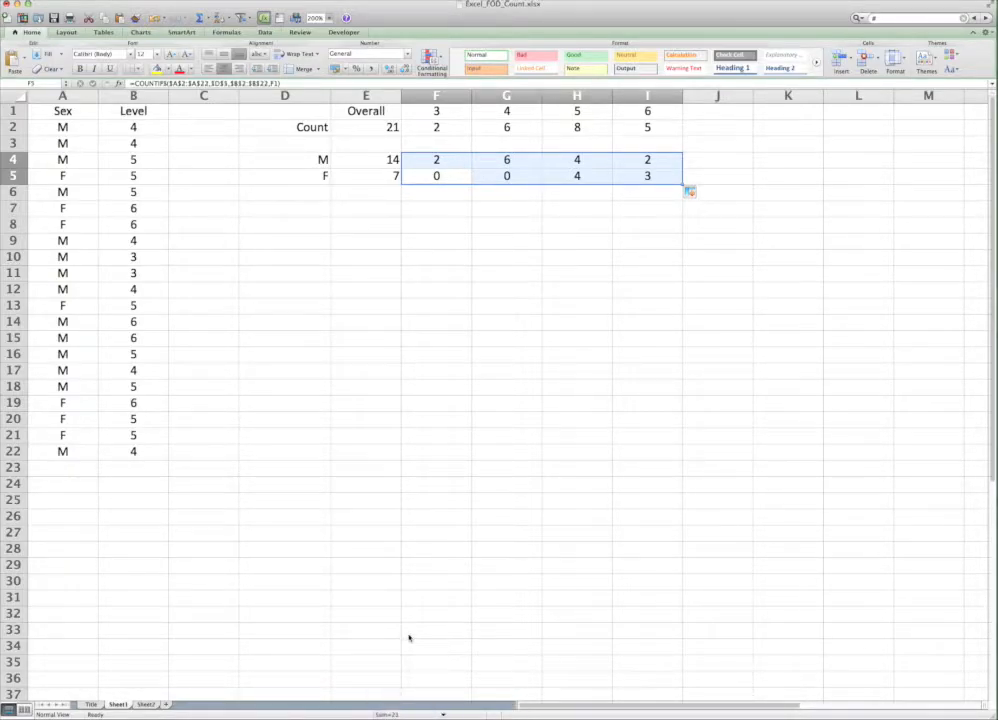
{"action": "left_click", "coordinate": [457, 407]}
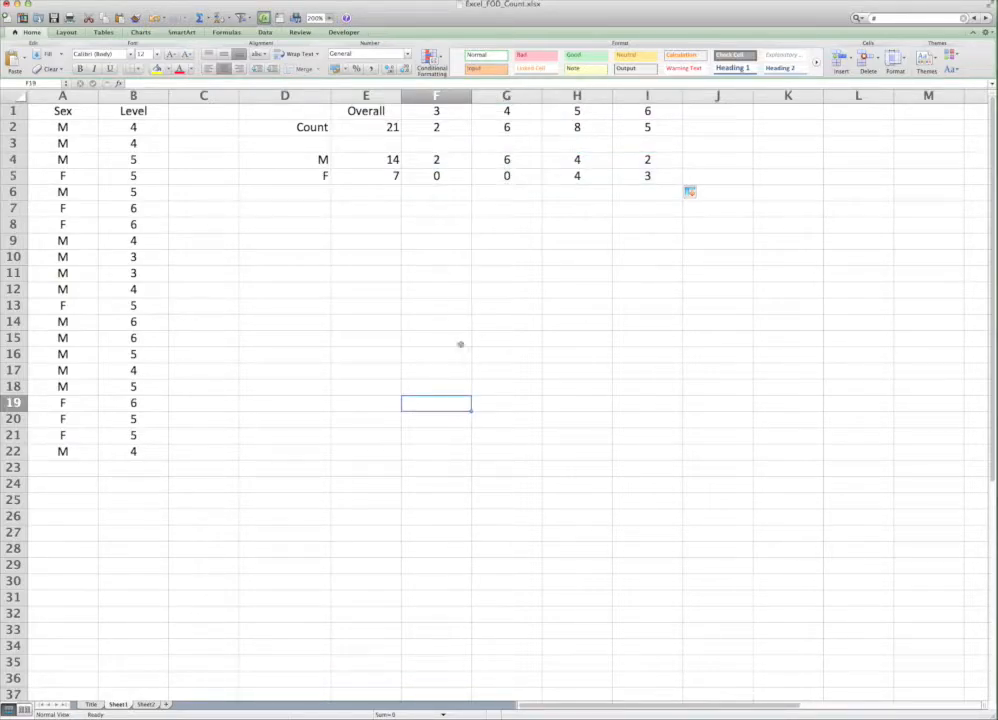
Step: Apply All Borders to the sex-by-level count rows in D4:I5
{"action": "left_click_drag", "start_coordinate": [300, 160], "coordinate": [648, 176]}
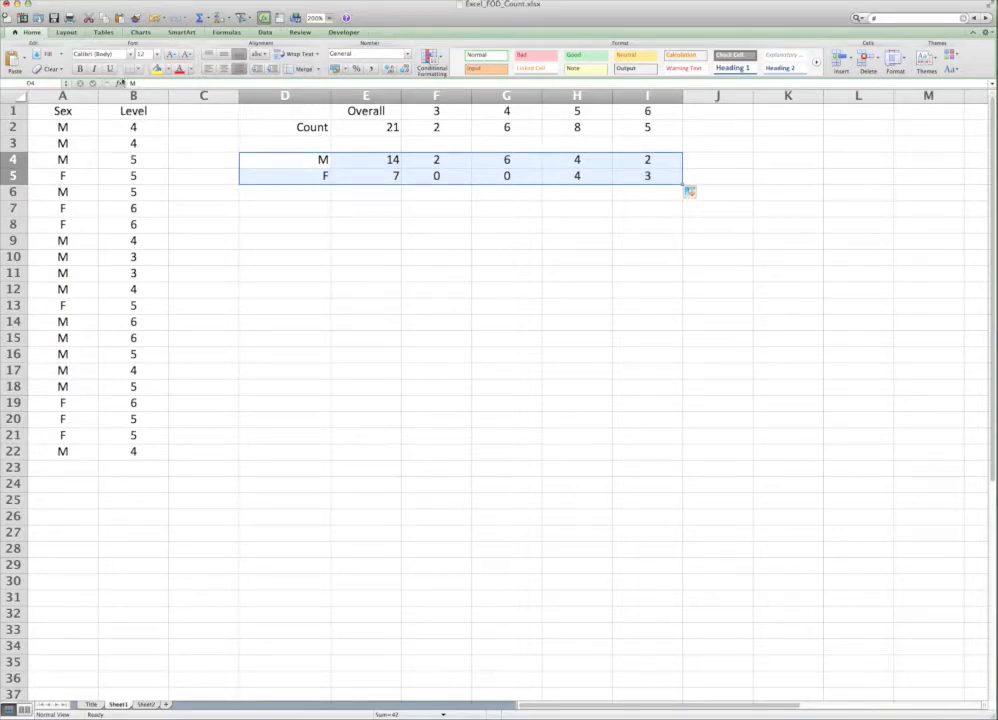
{"action": "left_click", "coordinate": [137, 68]}
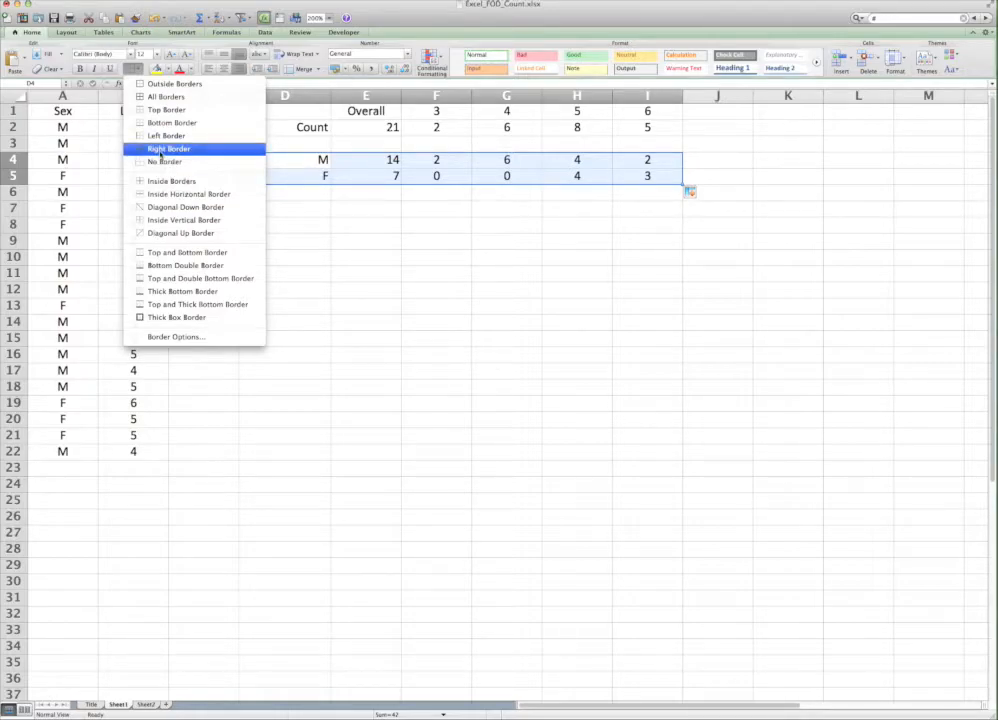
{"action": "left_click", "coordinate": [158, 97]}
{"action": "left_click", "coordinate": [335, 239]}
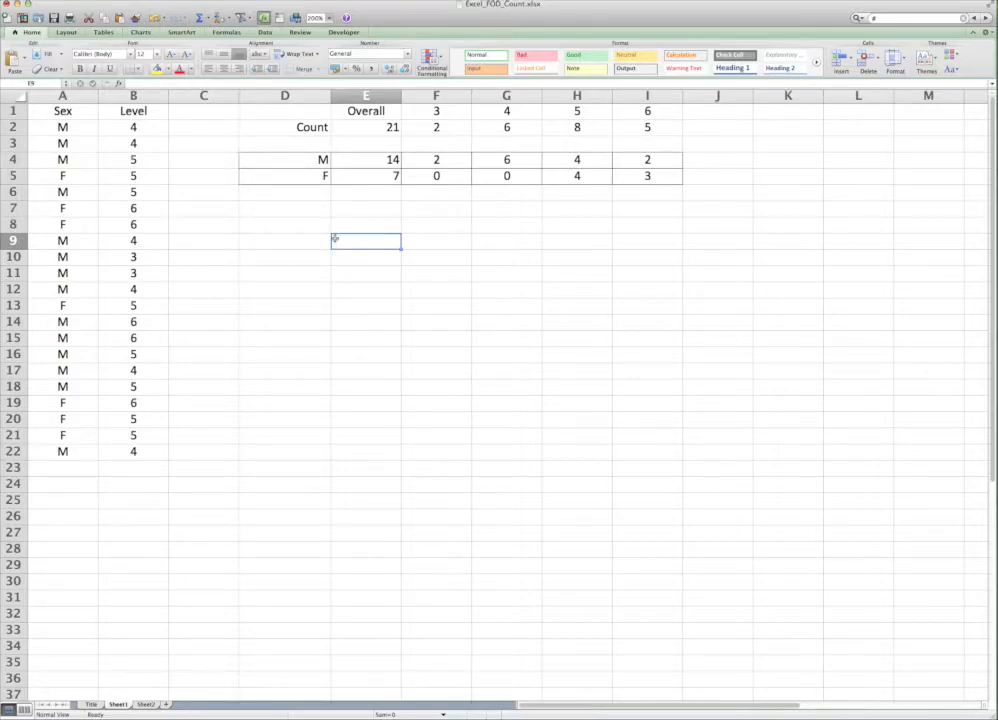
Step: Switch to the Title sheet of the workbook
{"action": "left_click", "coordinate": [295, 261]}
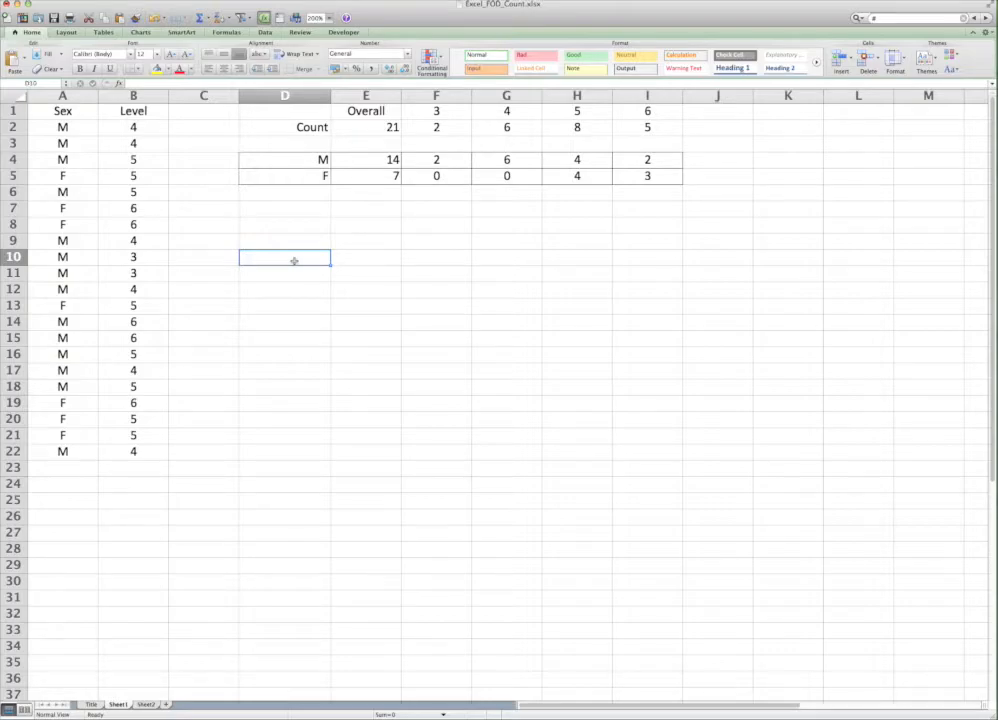
{"action": "left_click", "coordinate": [90, 705]}
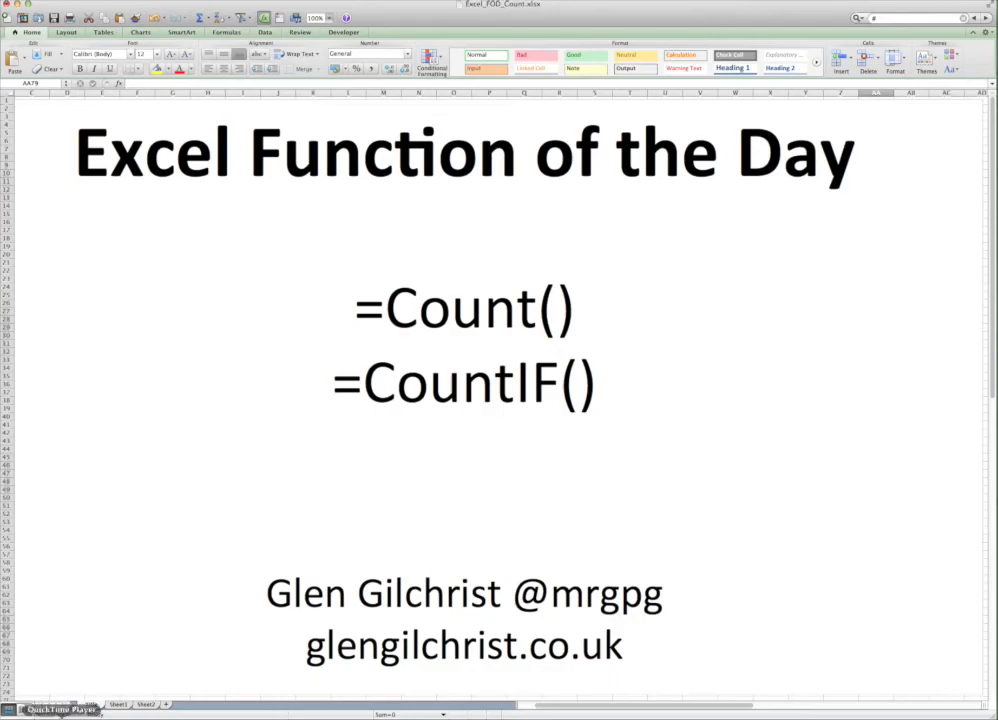
{"action": "right_click", "coordinate": [58, 706]}
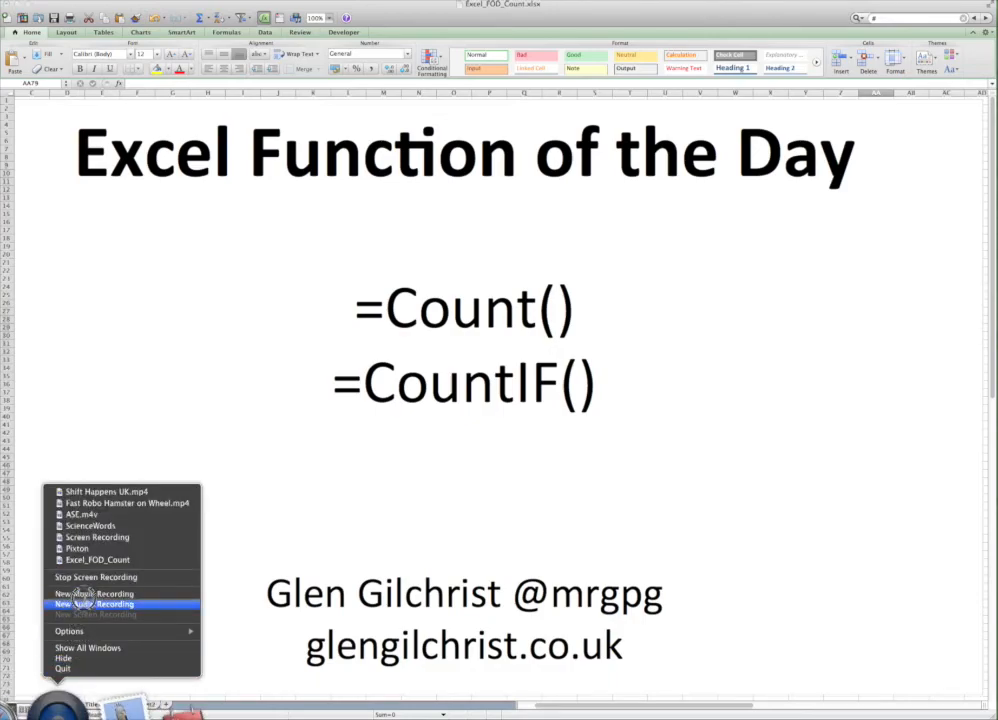